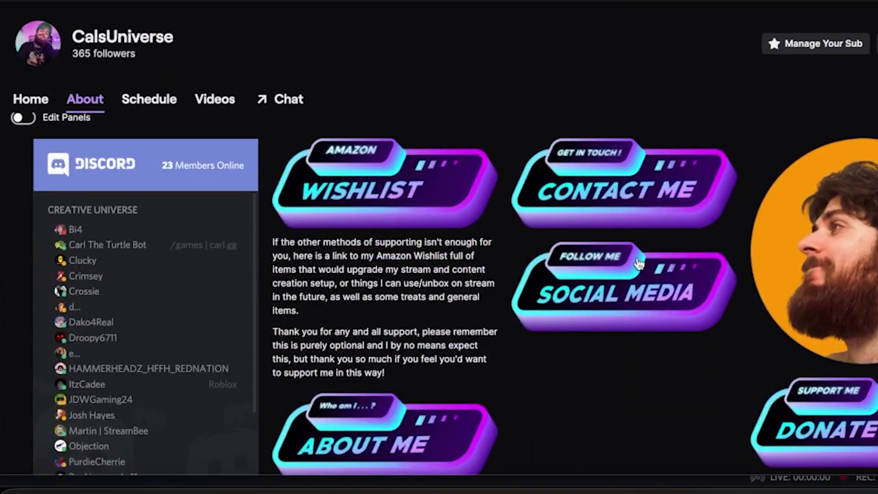
{"action": "scroll", "coordinate": [513, 267], "scroll_direction": "down", "scroll_amount": 6}
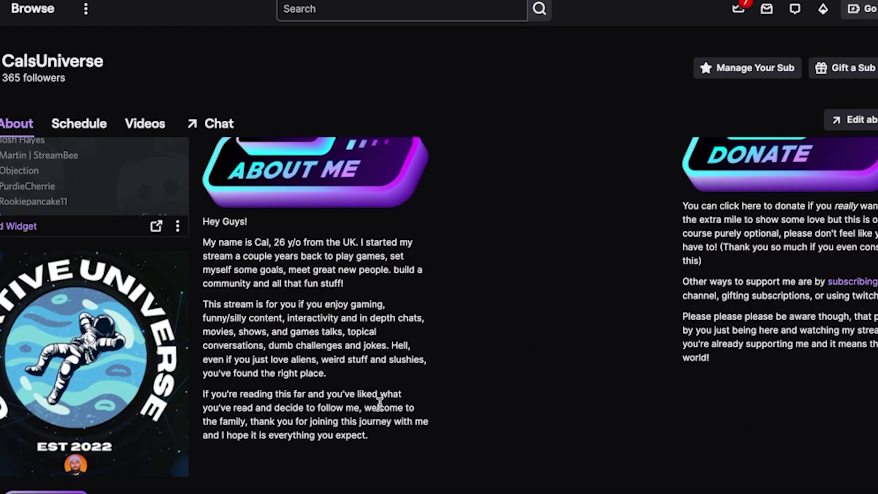
Step: Scroll through the About page panels to locate the Social Media panel
{"action": "scroll", "coordinate": [506, 353], "scroll_direction": "up", "scroll_amount": 5}
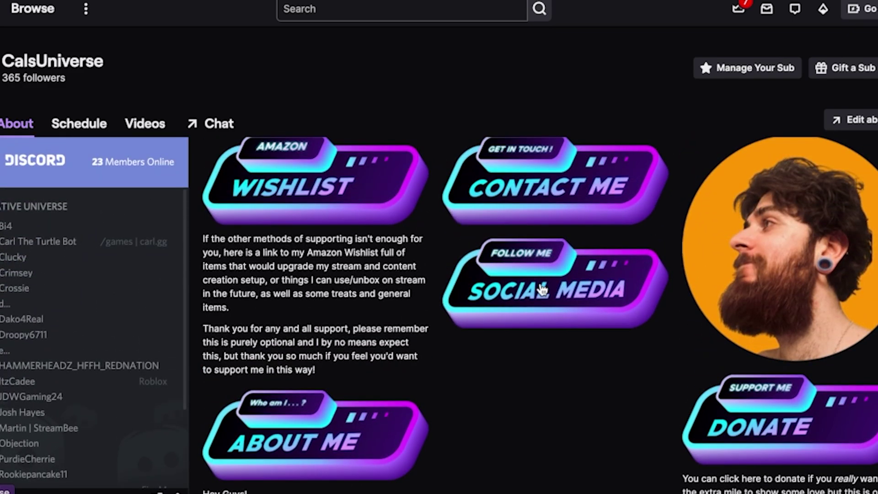
Step: Follow the Social Media panel to Linktree and scroll through the channel's link buttons
{"action": "left_click", "coordinate": [543, 289]}
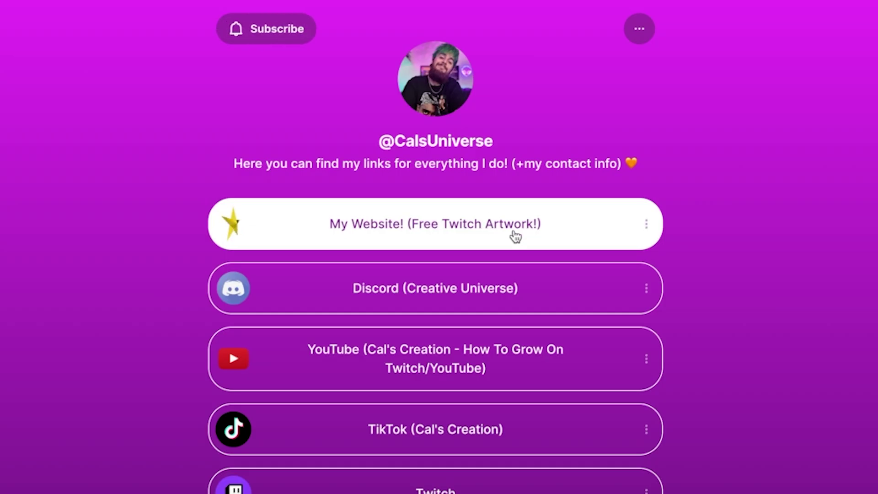
{"action": "scroll", "coordinate": [695, 297], "scroll_direction": "down", "scroll_amount": 5}
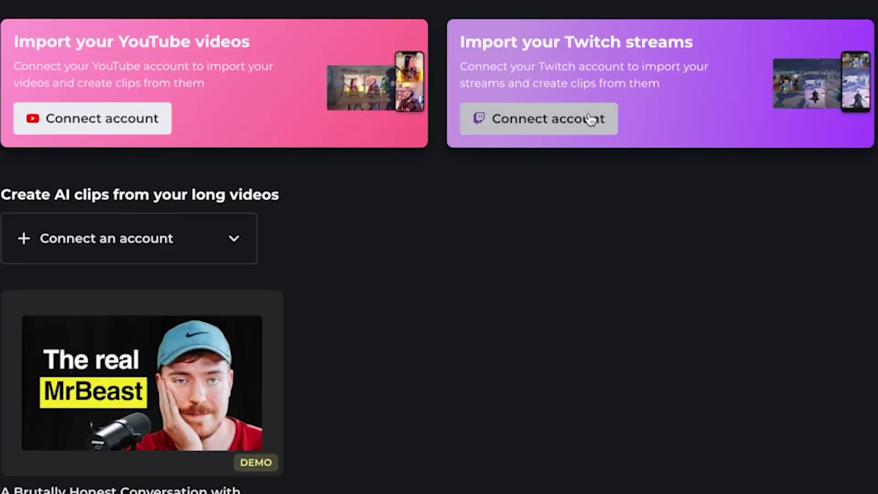
Step: Connect and authorize the Twitch account in Nexus Clips, then save the language preference
{"action": "left_click", "coordinate": [590, 119]}
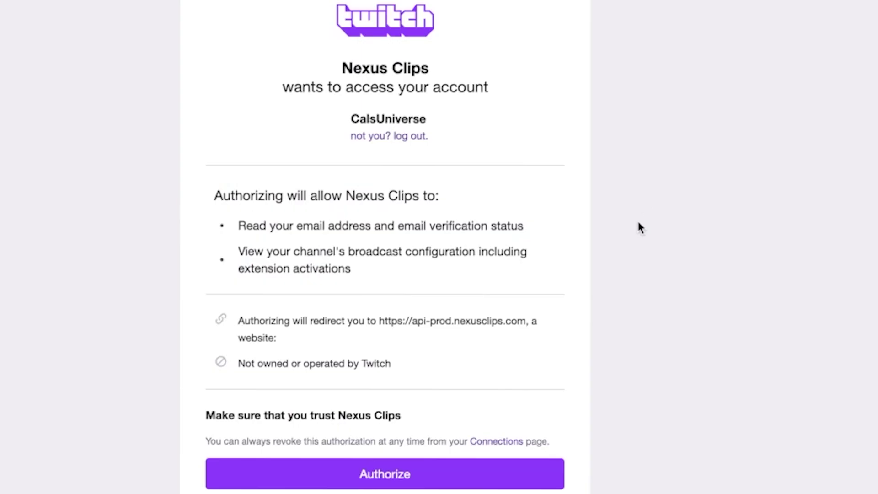
{"action": "left_click", "coordinate": [378, 479]}
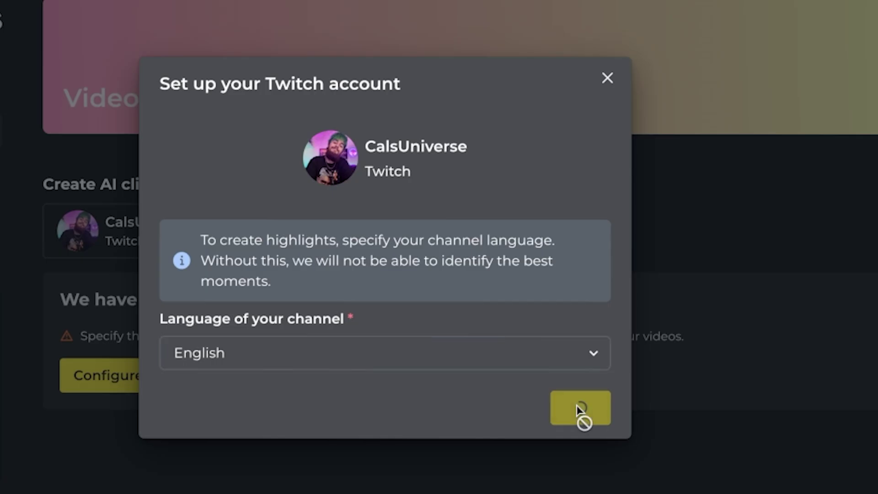
{"action": "left_click", "coordinate": [581, 412]}
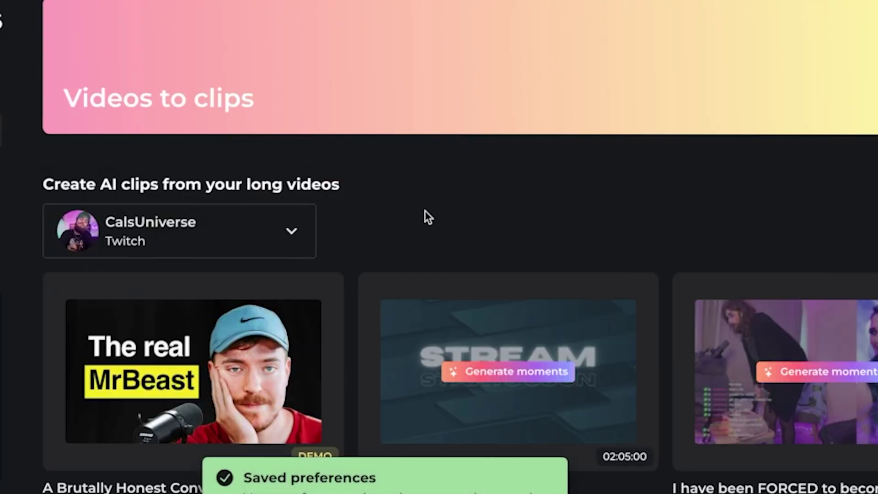
Step: Open a clip and select the subtitle segments 'guys.' and then 'That's' on the timeline
{"action": "scroll", "coordinate": [427, 218], "scroll_direction": "down", "scroll_amount": 5}
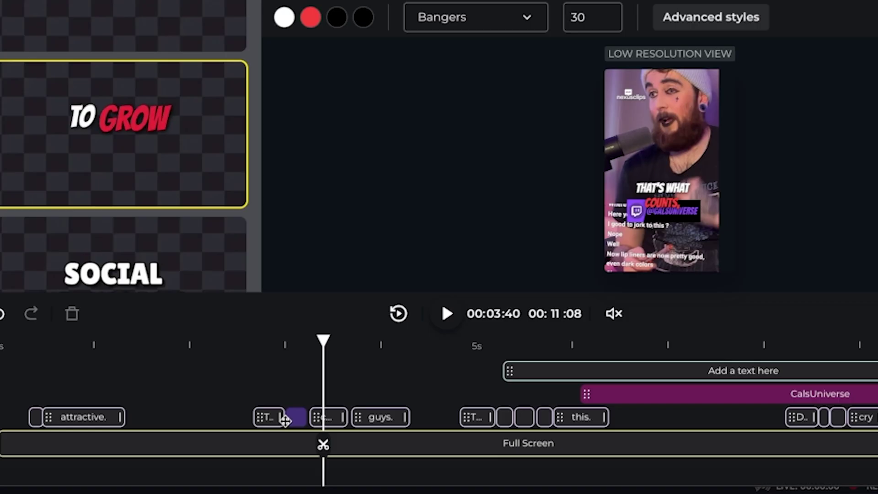
{"action": "left_click", "coordinate": [379, 416]}
{"action": "left_click", "coordinate": [465, 415]}
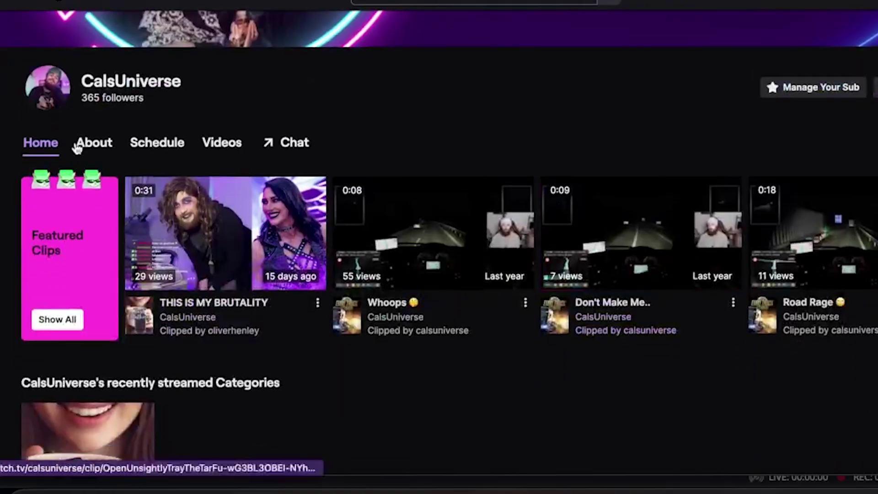
Step: On the About tab, enable Edit Panels and add a blank text-or-image panel beside PC Specs
{"action": "left_click", "coordinate": [87, 147]}
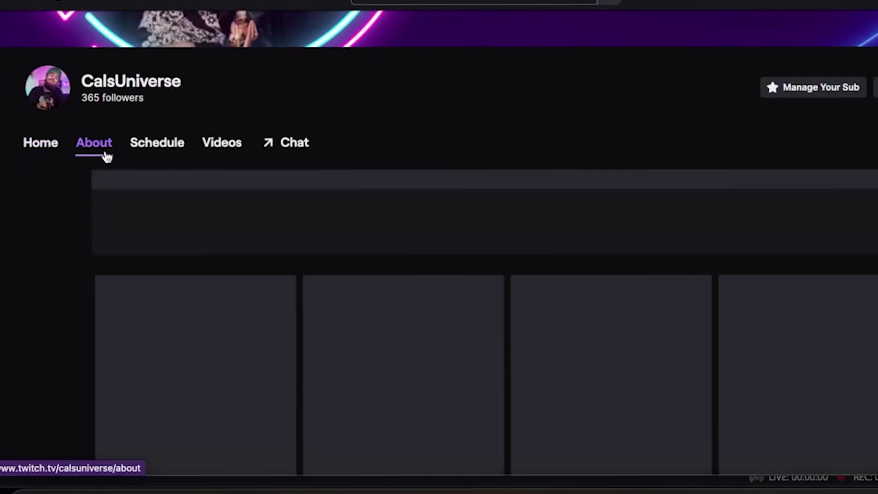
{"action": "scroll", "coordinate": [178, 210], "scroll_direction": "down", "scroll_amount": 1}
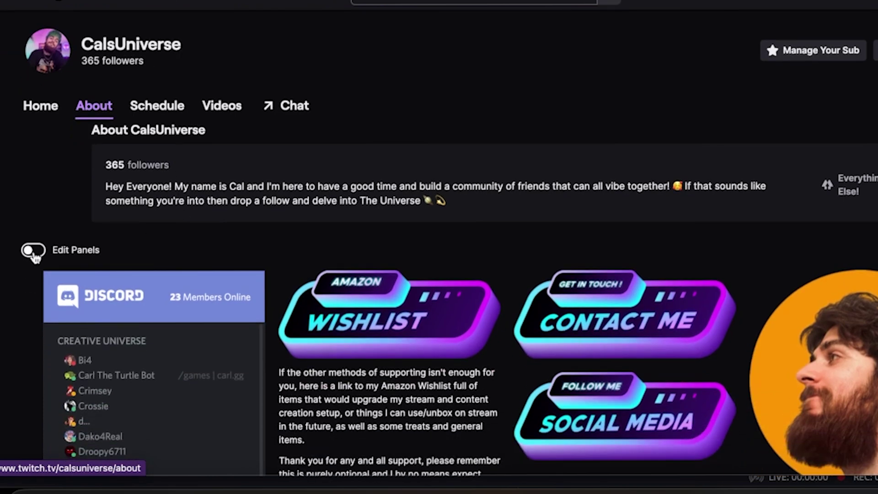
{"action": "left_click", "coordinate": [33, 251]}
{"action": "scroll", "coordinate": [575, 337], "scroll_direction": "down", "scroll_amount": 5}
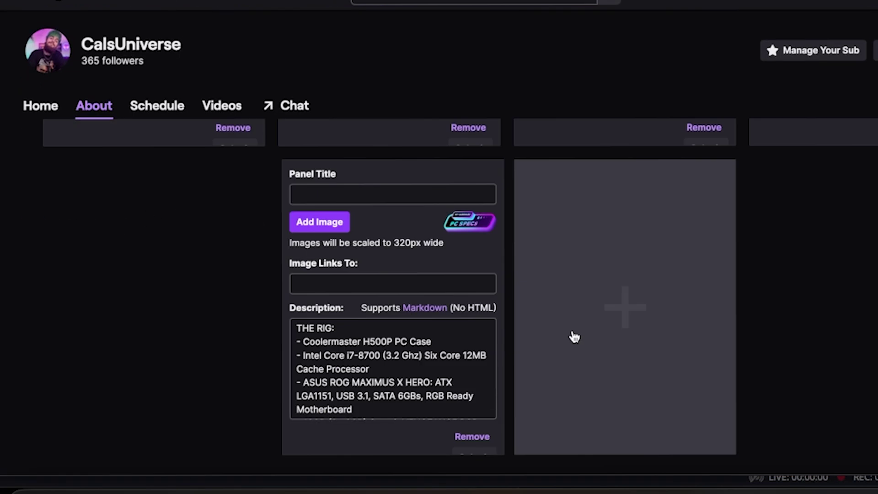
{"action": "left_click", "coordinate": [593, 322]}
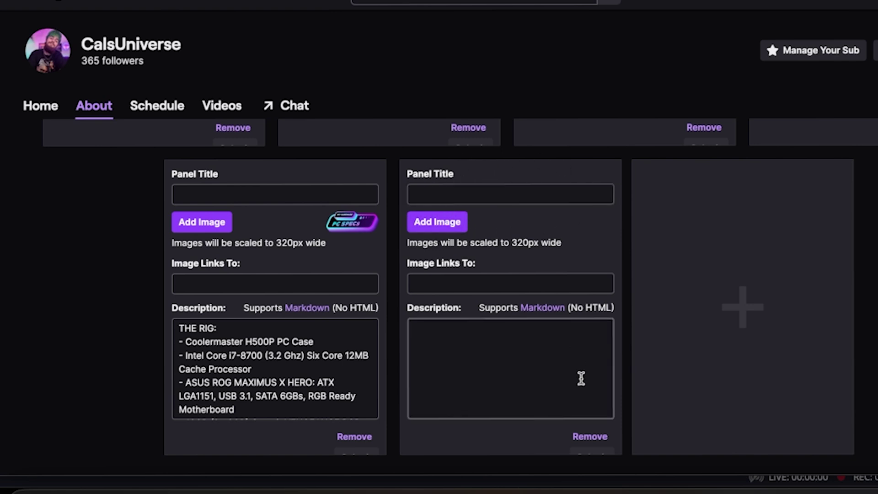
{"action": "scroll", "coordinate": [489, 268], "scroll_direction": "up", "scroll_amount": 10}
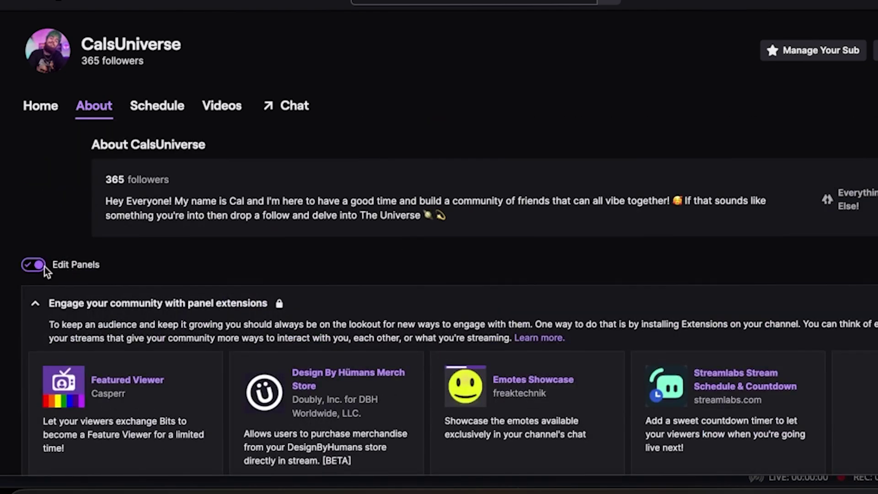
Step: Preview the live About panels, then put 'About Me' in the new panel's title field
{"action": "left_click", "coordinate": [41, 265]}
{"action": "scroll", "coordinate": [288, 281], "scroll_direction": "down", "scroll_amount": 3}
{"action": "scroll", "coordinate": [439, 342], "scroll_direction": "down", "scroll_amount": 1}
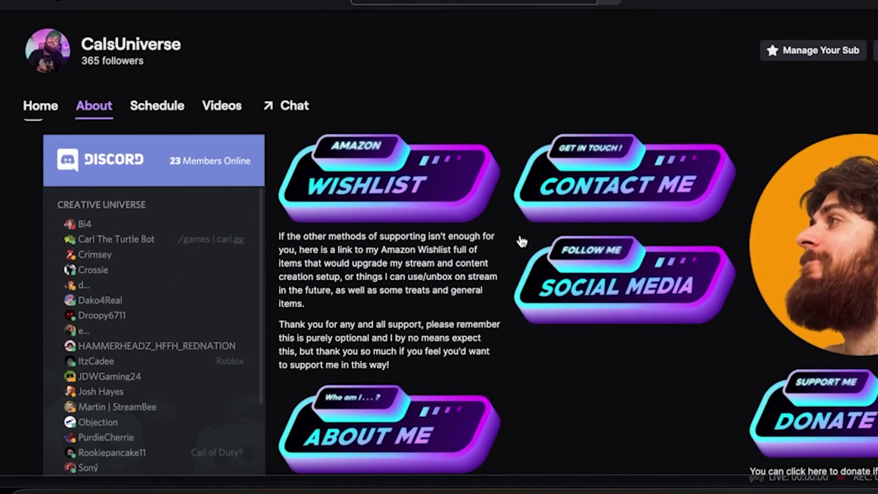
{"action": "scroll", "coordinate": [484, 263], "scroll_direction": "down", "scroll_amount": 5}
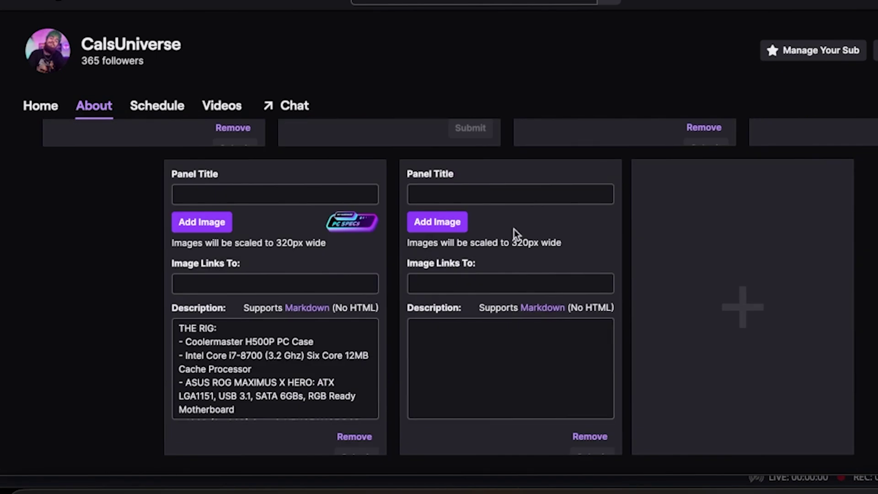
{"action": "left_click", "coordinate": [511, 198]}
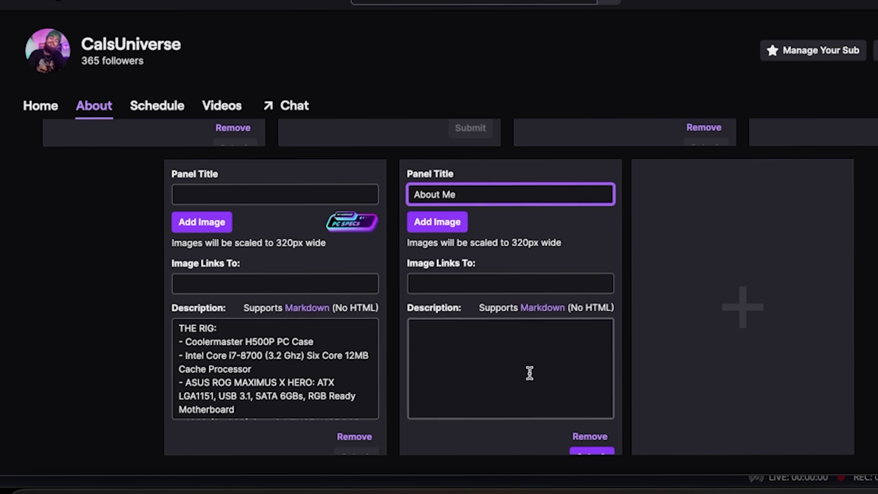
Step: Give the About Me panel the description 'YouTube Recording' and review it on the About page
{"action": "left_click", "coordinate": [529, 393]}
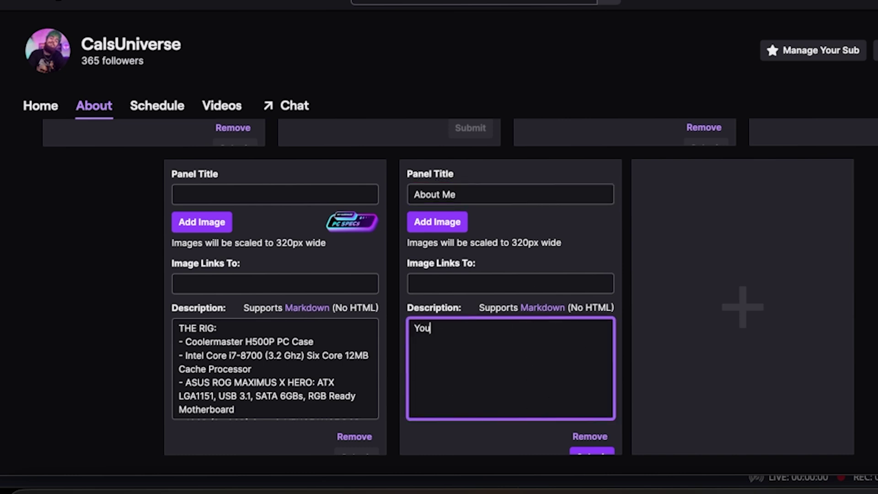
{"action": "type", "text": "YouTube"}
{"action": "type", "text": "Recording"}
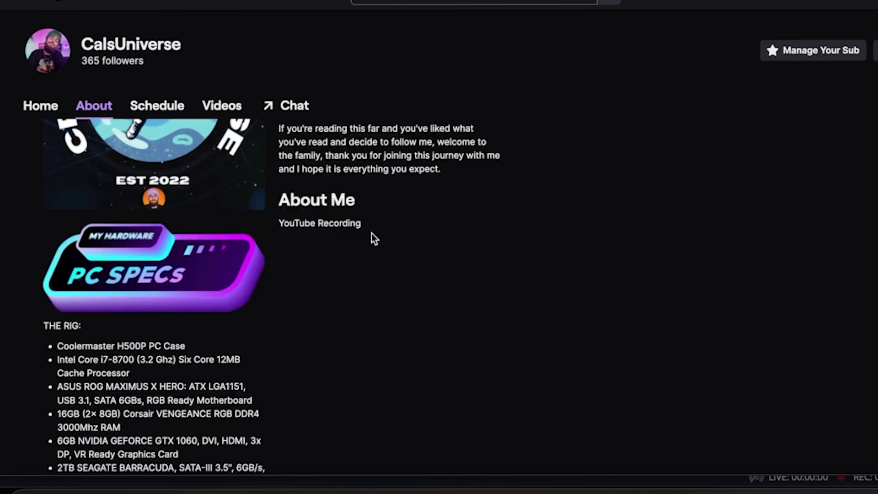
{"action": "key", "text": "ctrl+a"}
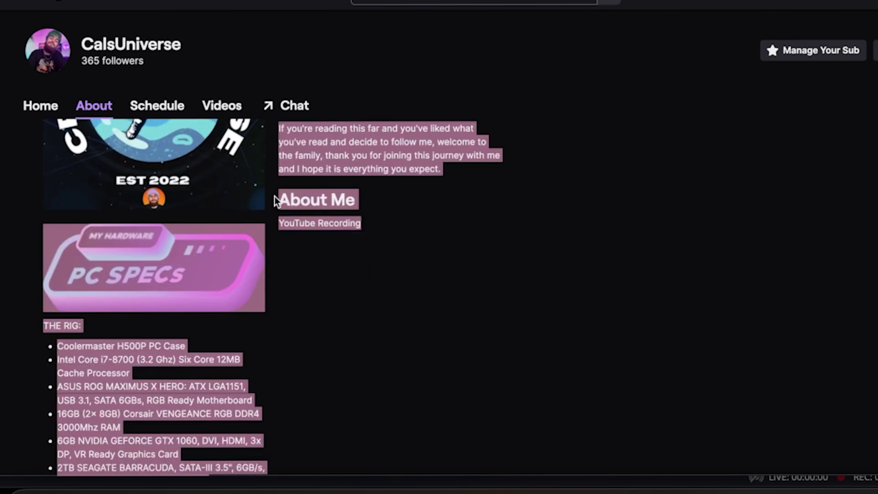
{"action": "left_click", "coordinate": [361, 202]}
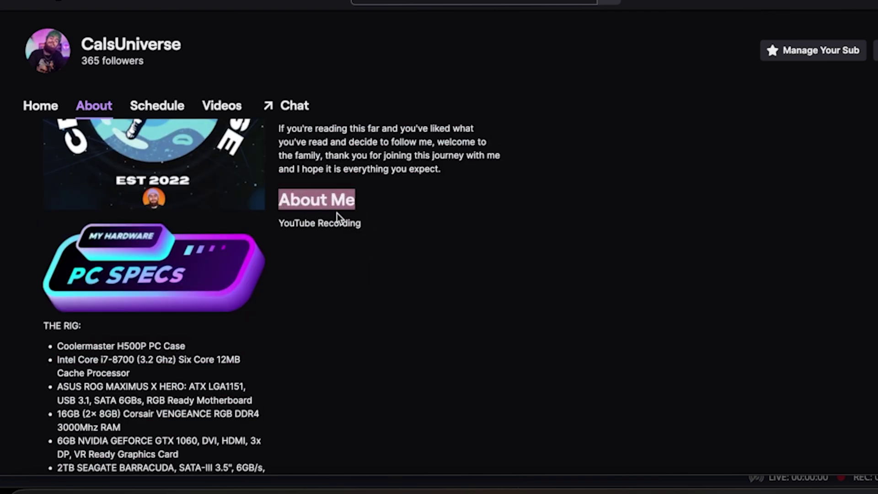
{"action": "left_click", "coordinate": [394, 229]}
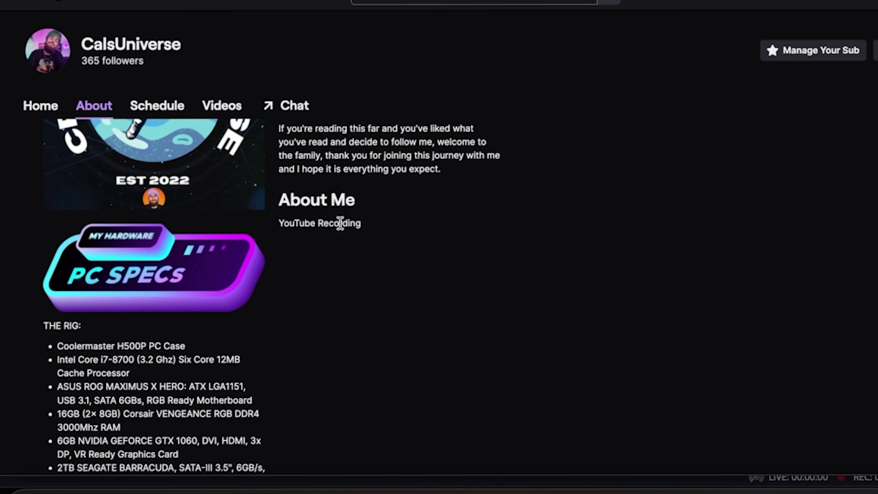
{"action": "scroll", "coordinate": [355, 338], "scroll_direction": "up", "scroll_amount": 10}
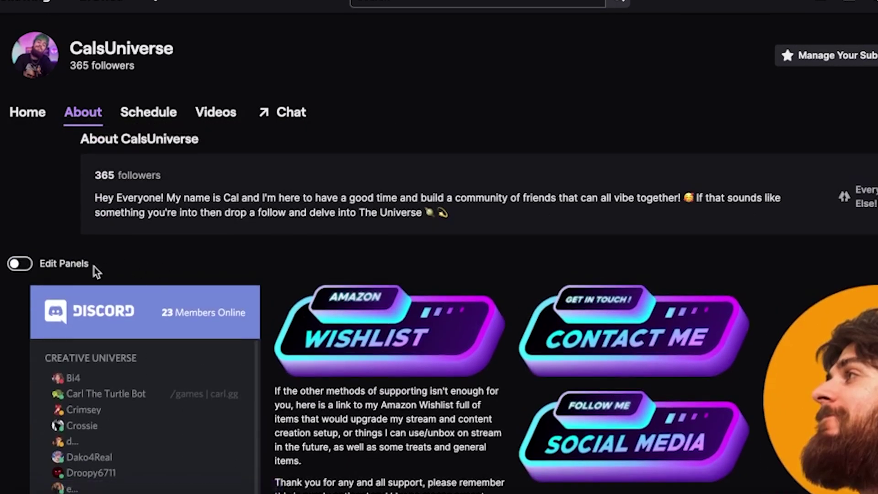
Step: Re-enable panel editing and upload the About Me banner image to the second panel
{"action": "left_click", "coordinate": [34, 256]}
{"action": "scroll", "coordinate": [338, 320], "scroll_direction": "down", "scroll_amount": 10}
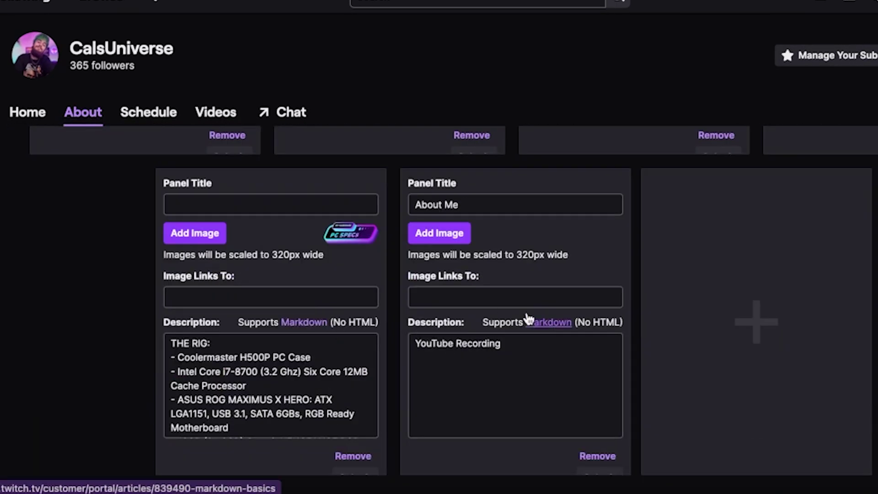
{"action": "left_click", "coordinate": [453, 205]}
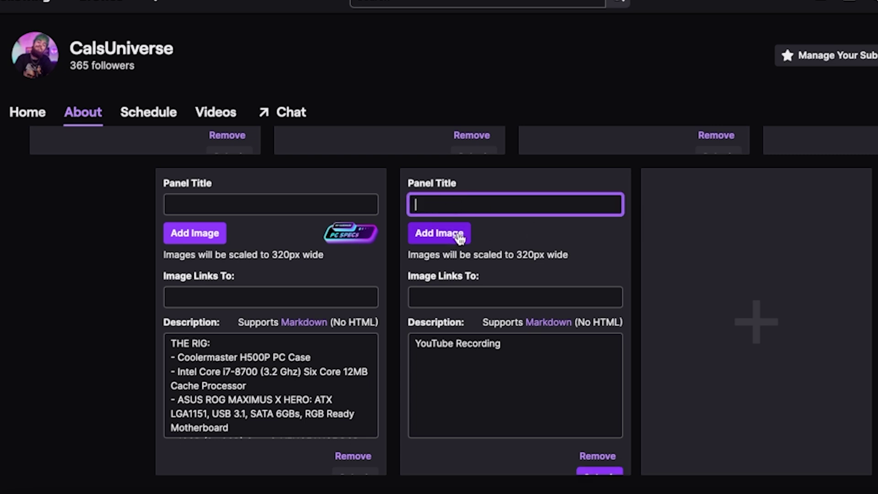
{"action": "left_click", "coordinate": [532, 256]}
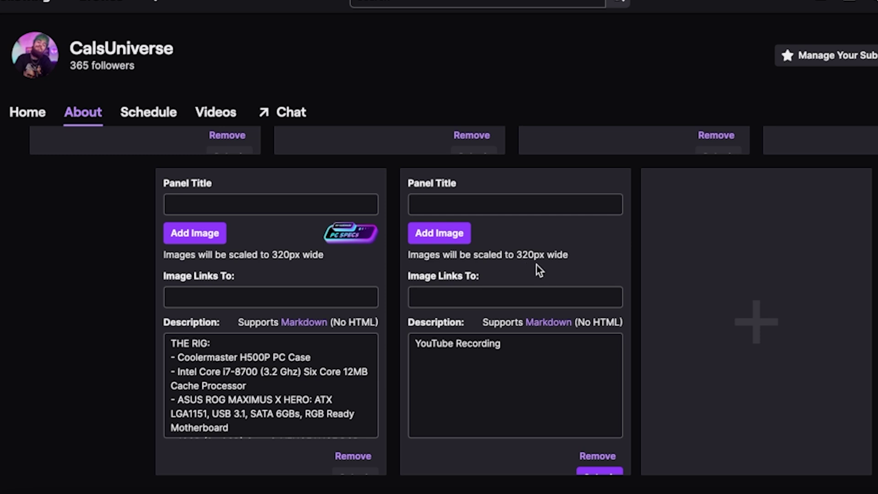
{"action": "left_click", "coordinate": [459, 235]}
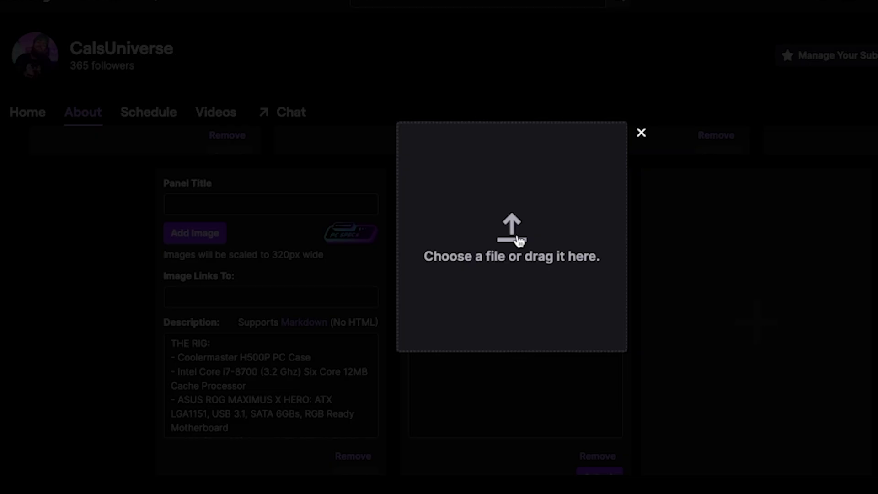
{"action": "scroll", "coordinate": [530, 364], "scroll_direction": "down", "scroll_amount": 1}
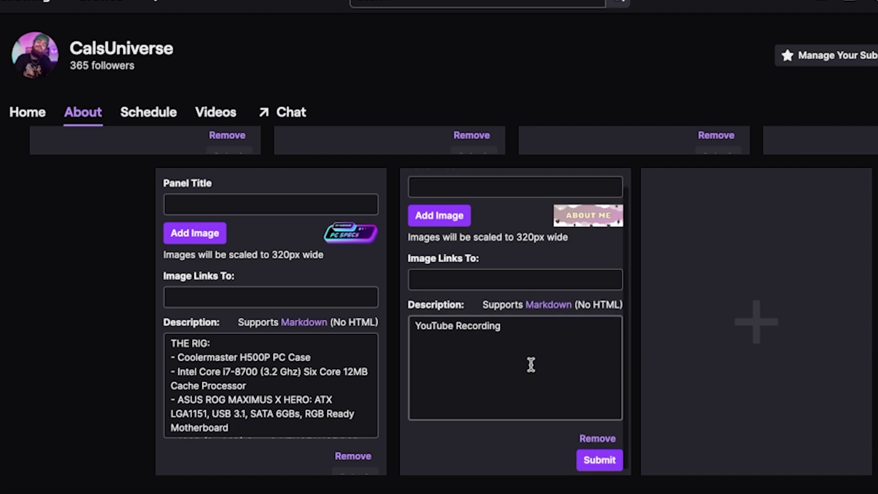
{"action": "scroll", "coordinate": [531, 364], "scroll_direction": "down", "scroll_amount": 1}
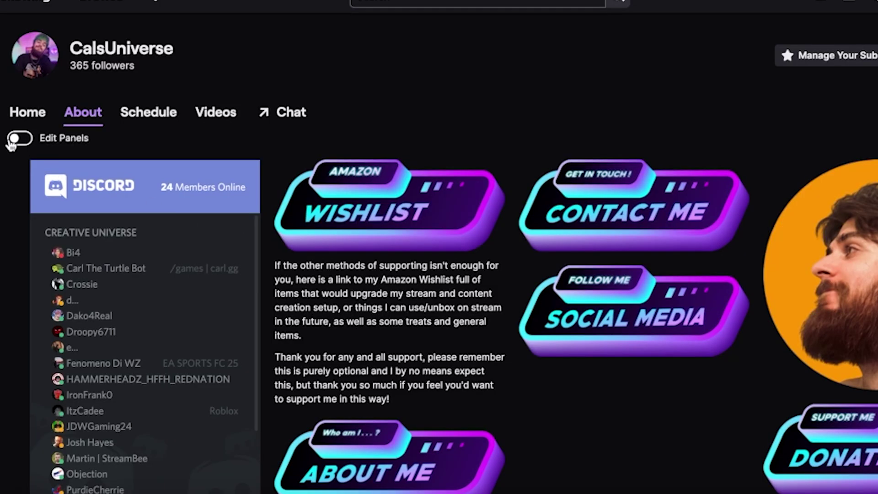
Step: Re-enable panel editing and set the second panel's image to the Social Media graphic
{"action": "left_click", "coordinate": [14, 140]}
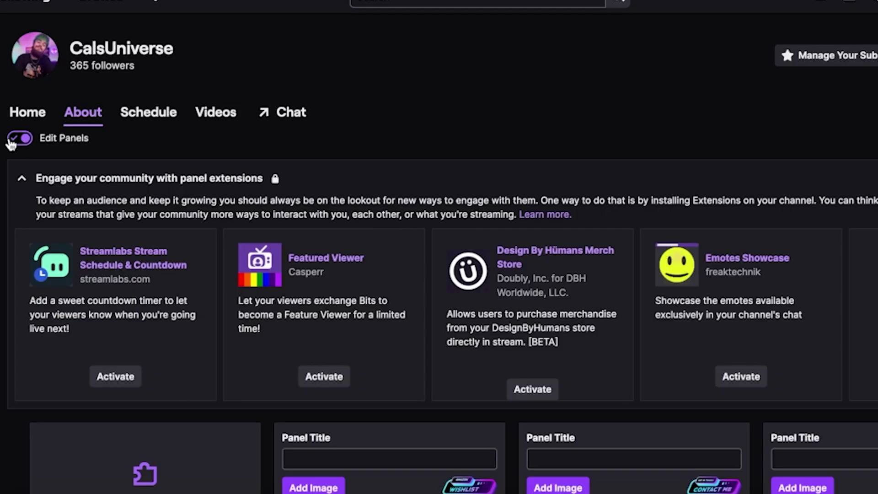
{"action": "scroll", "coordinate": [408, 186], "scroll_direction": "down", "scroll_amount": 10}
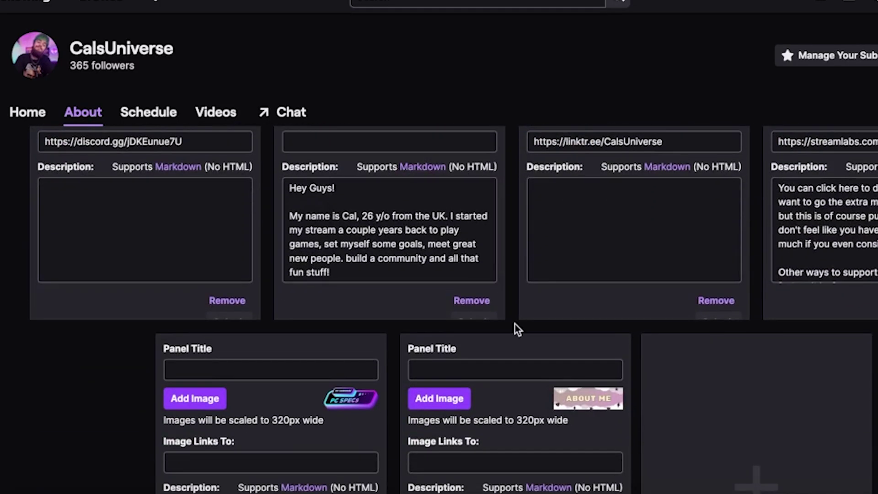
{"action": "scroll", "coordinate": [515, 322], "scroll_direction": "down", "scroll_amount": 1}
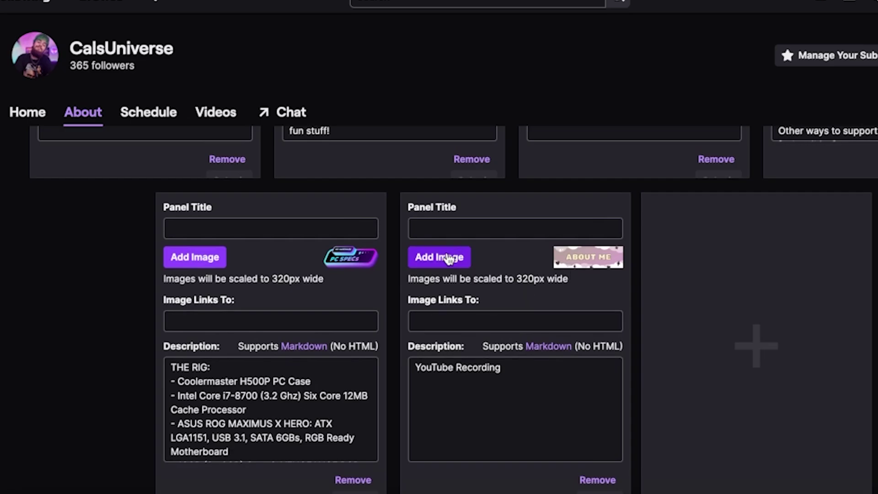
{"action": "left_click", "coordinate": [448, 258]}
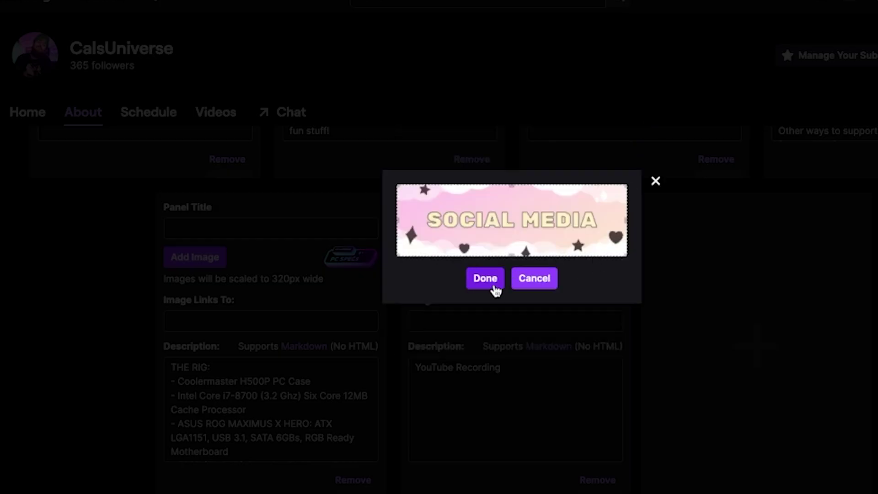
{"action": "left_click", "coordinate": [486, 279]}
Step: Remove the 'YouTube Recording' description, link the image to the Linktree URL, and submit
{"action": "left_click", "coordinate": [512, 369]}
{"action": "left_click_drag", "start_coordinate": [511, 369], "coordinate": [342, 367]}
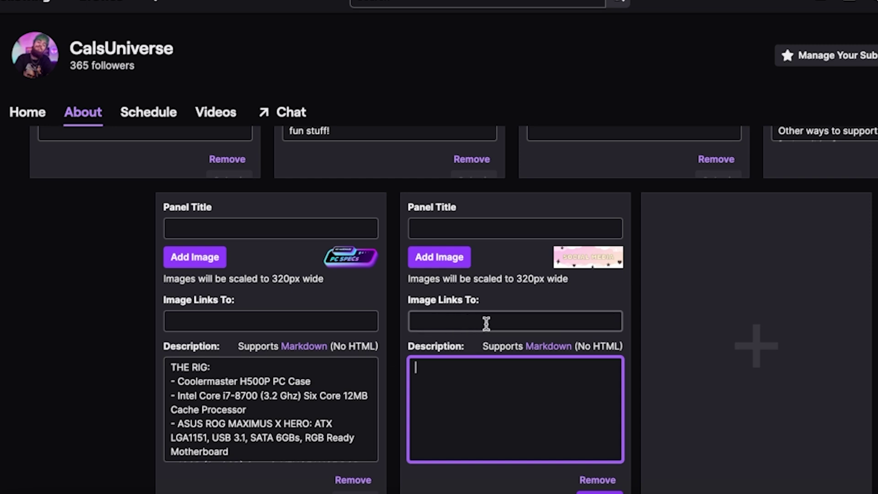
{"action": "left_click", "coordinate": [450, 323]}
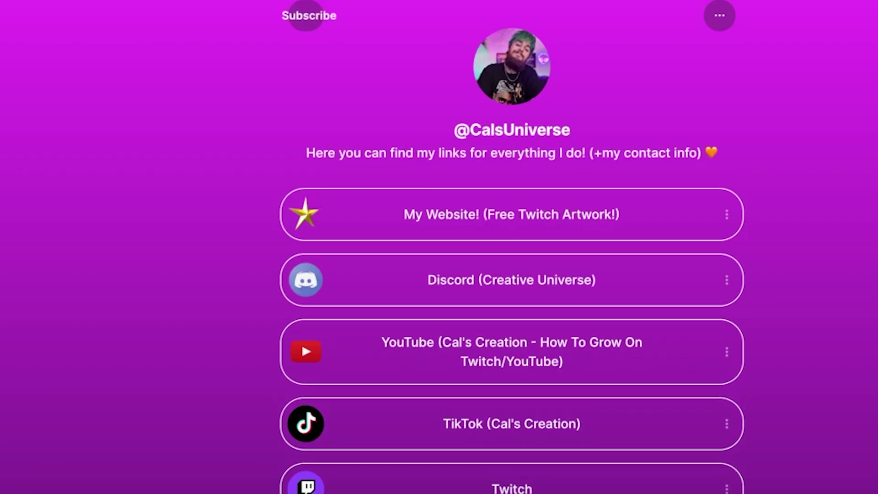
{"action": "right_click", "coordinate": [412, 2]}
{"action": "left_click", "coordinate": [442, 37]}
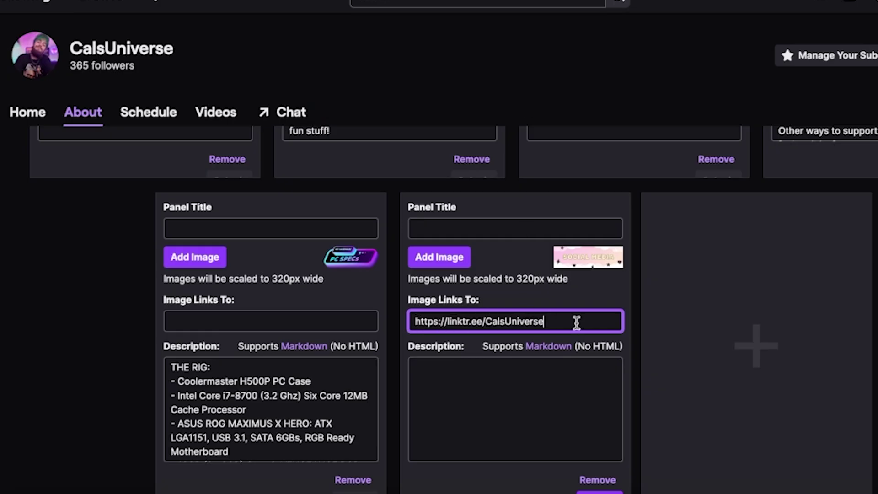
{"action": "left_click", "coordinate": [598, 479]}
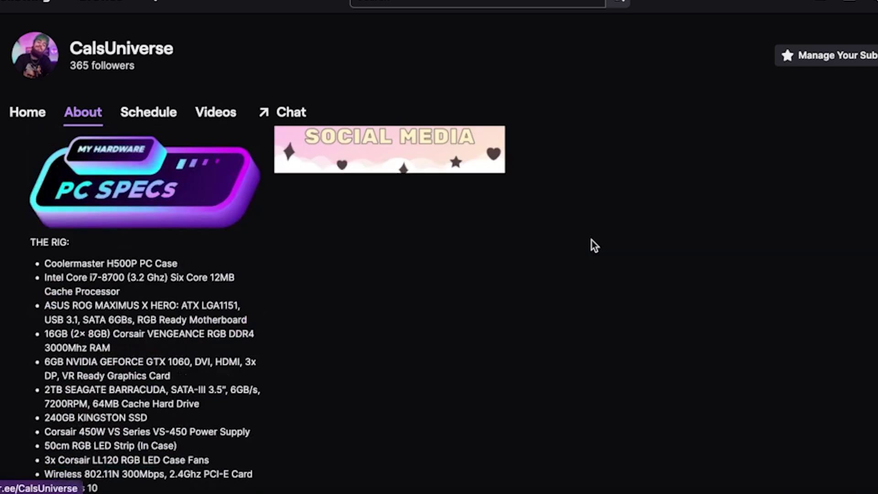
Step: Verify the Social Media panel opens the channel's Linktree page
{"action": "scroll", "coordinate": [484, 311], "scroll_direction": "up", "scroll_amount": 2}
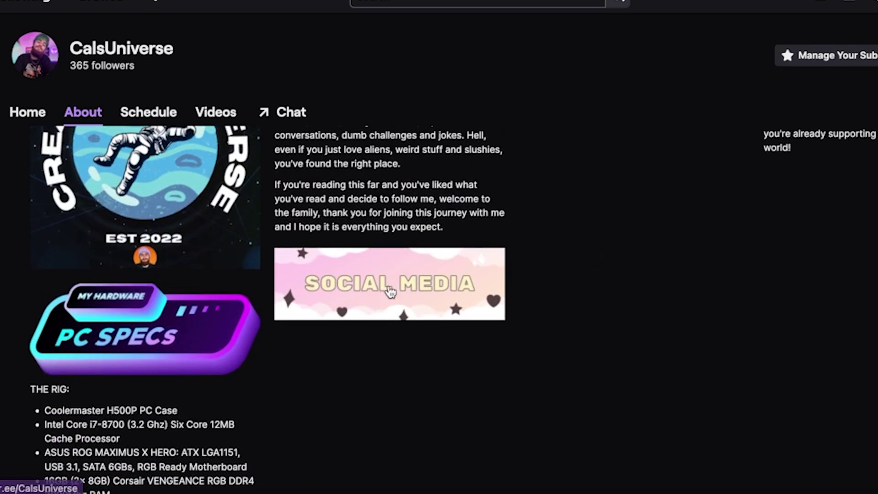
{"action": "left_click", "coordinate": [390, 290]}
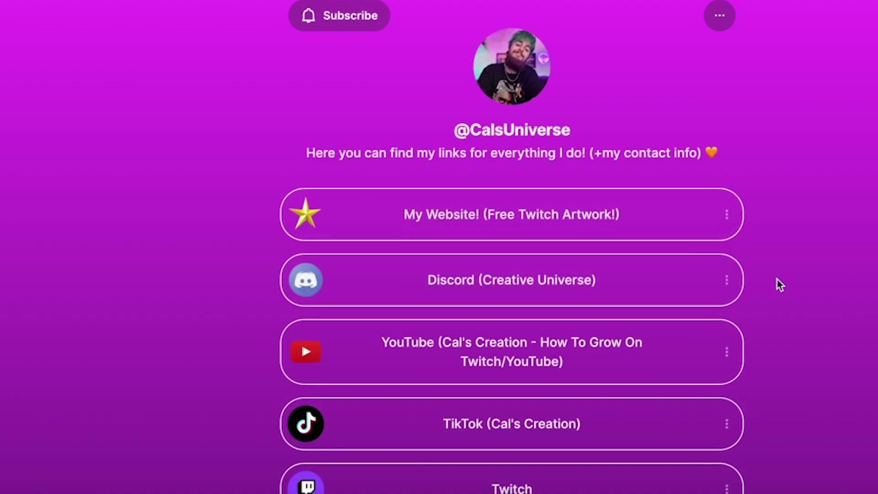
{"action": "scroll", "coordinate": [776, 280], "scroll_direction": "down", "scroll_amount": 5}
{"action": "scroll", "coordinate": [777, 280], "scroll_direction": "up", "scroll_amount": 5}
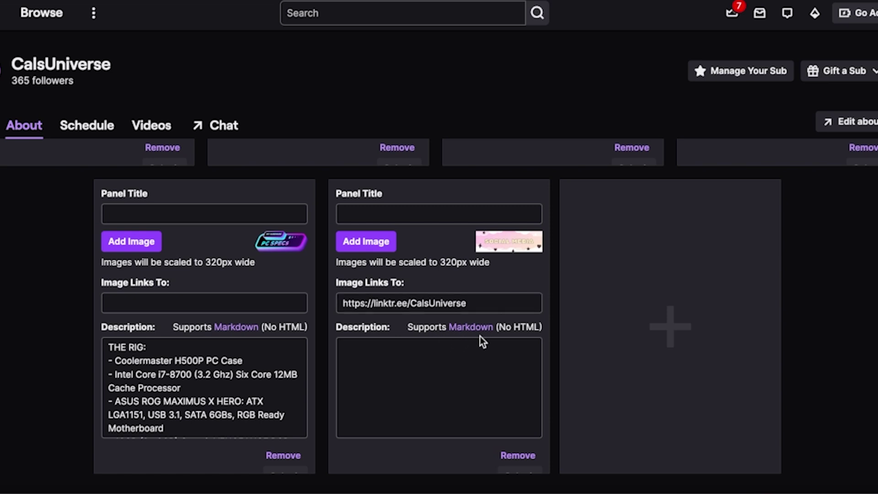
Step: Open Twitch's Markdown Basics help article and scroll through its formatting examples
{"action": "left_click", "coordinate": [473, 329]}
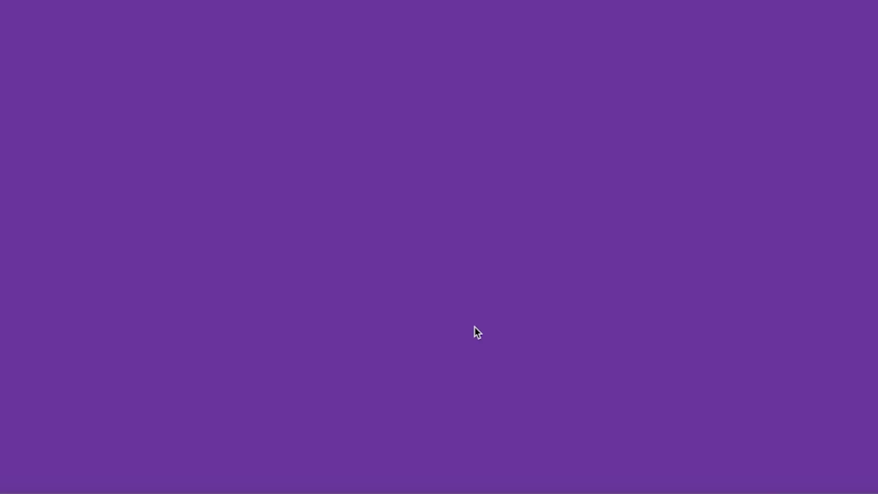
{"action": "scroll", "coordinate": [625, 305], "scroll_direction": "down", "scroll_amount": 1}
{"action": "scroll", "coordinate": [626, 318], "scroll_direction": "down", "scroll_amount": 2}
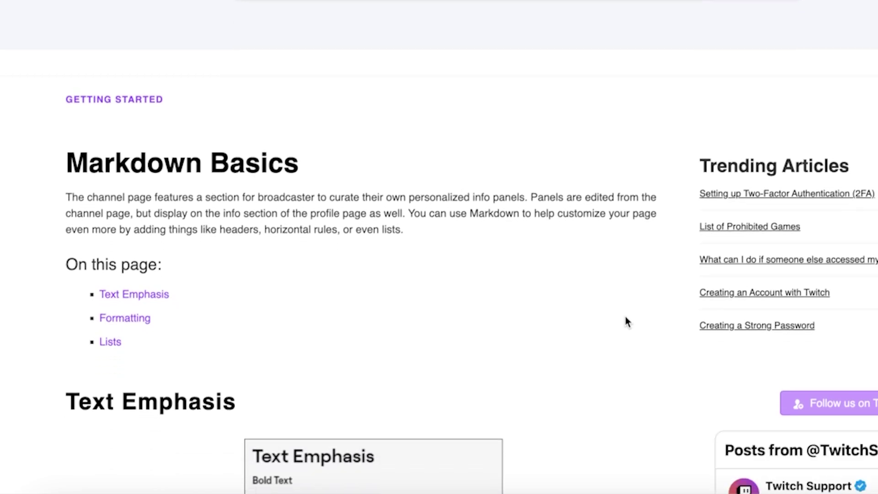
{"action": "scroll", "coordinate": [626, 318], "scroll_direction": "down", "scroll_amount": 9}
{"action": "scroll", "coordinate": [622, 316], "scroll_direction": "up", "scroll_amount": 1}
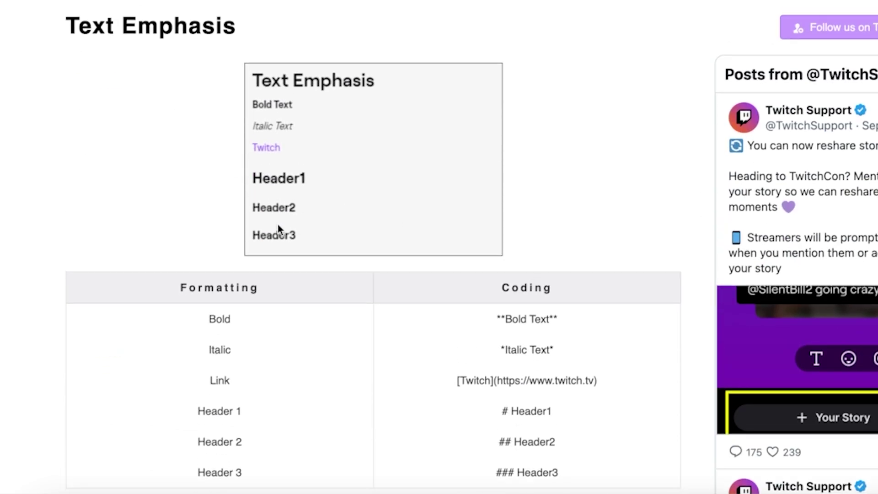
{"action": "scroll", "coordinate": [460, 235], "scroll_direction": "down", "scroll_amount": 4}
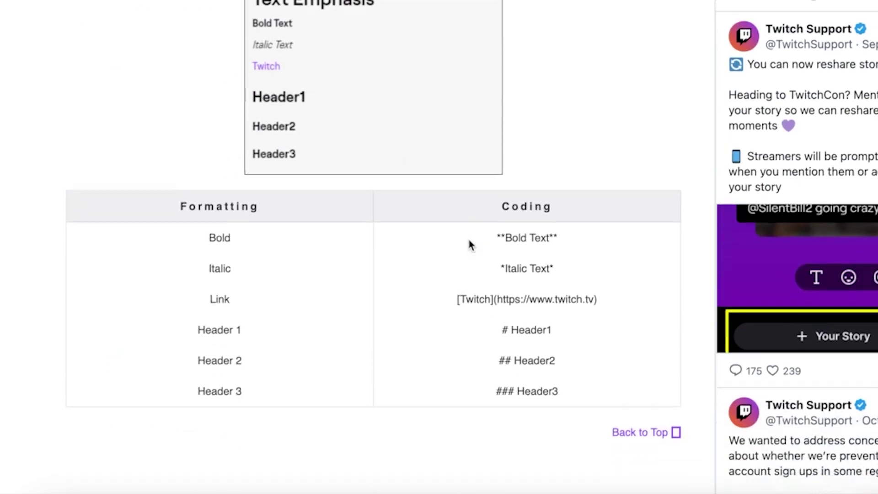
{"action": "scroll", "coordinate": [476, 320], "scroll_direction": "down", "scroll_amount": 5}
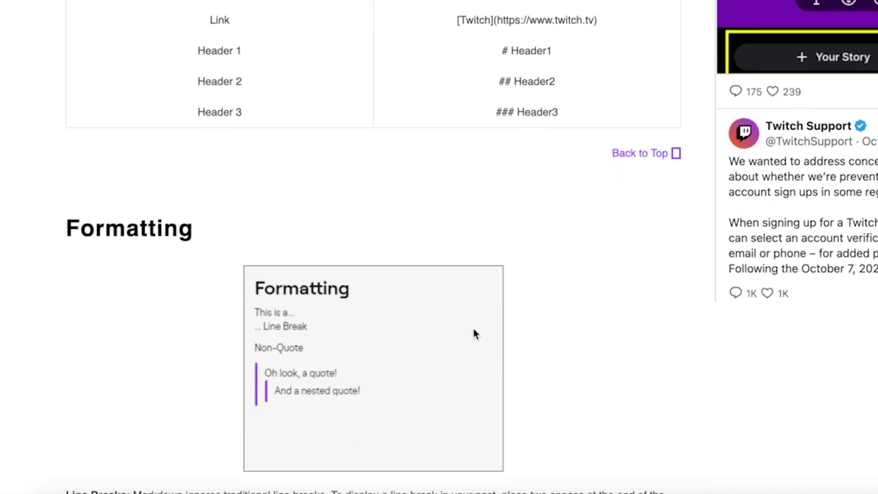
{"action": "scroll", "coordinate": [474, 333], "scroll_direction": "up", "scroll_amount": 3}
{"action": "scroll", "coordinate": [473, 328], "scroll_direction": "up", "scroll_amount": 2}
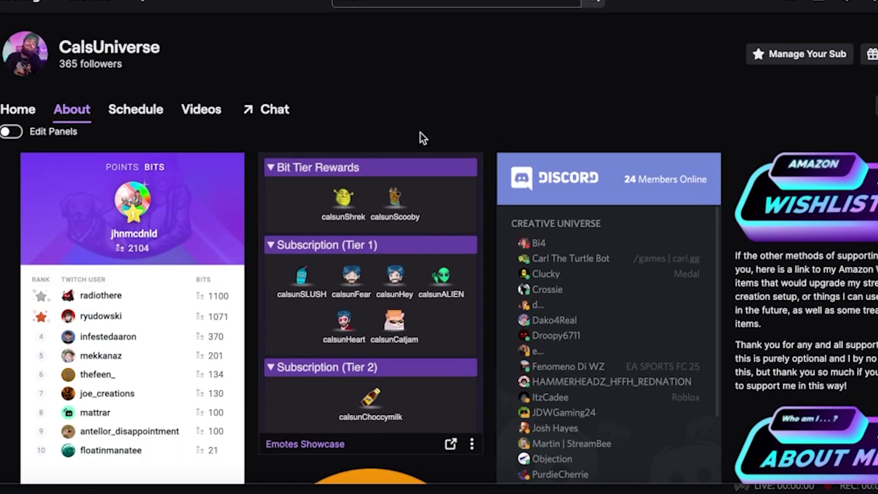
Step: Scroll the About panels and open the account dropdown from the top-right avatar
{"action": "scroll", "coordinate": [359, 120], "scroll_direction": "down", "scroll_amount": 1}
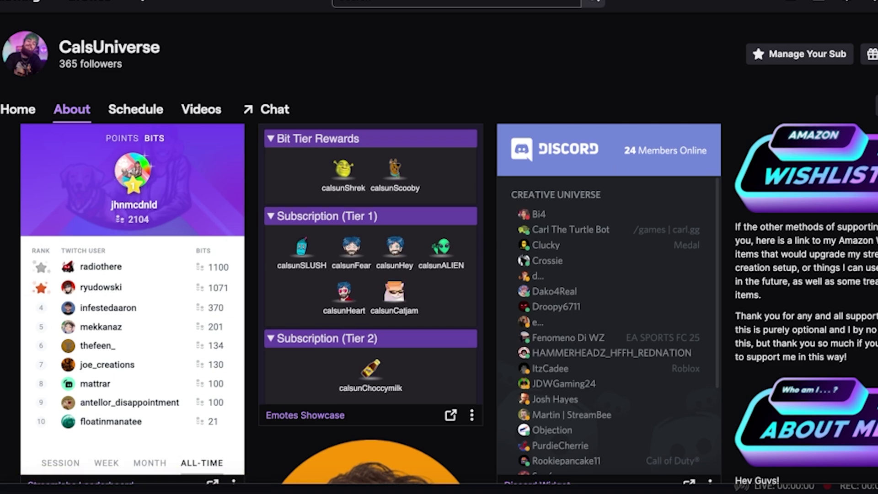
{"action": "left_click", "coordinate": [860, 13]}
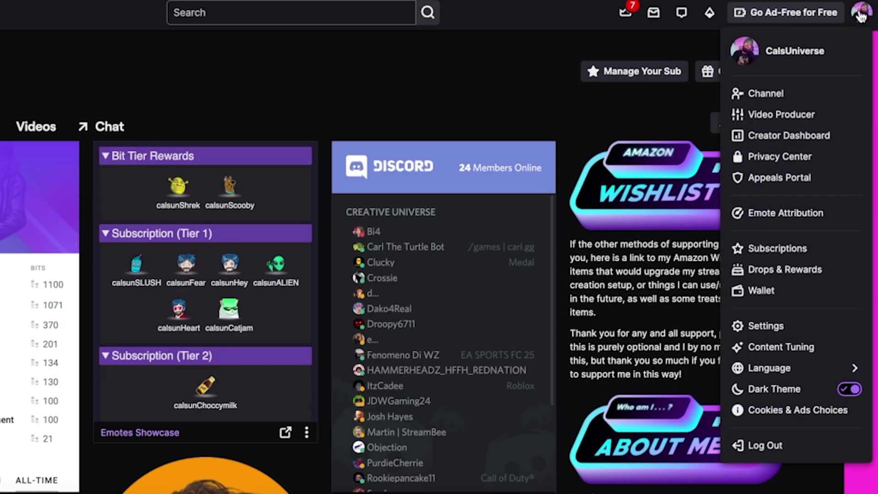
Step: Go to the Creator Dashboard's Extensions section and view the Sound Alerts extension details
{"action": "left_click", "coordinate": [768, 139]}
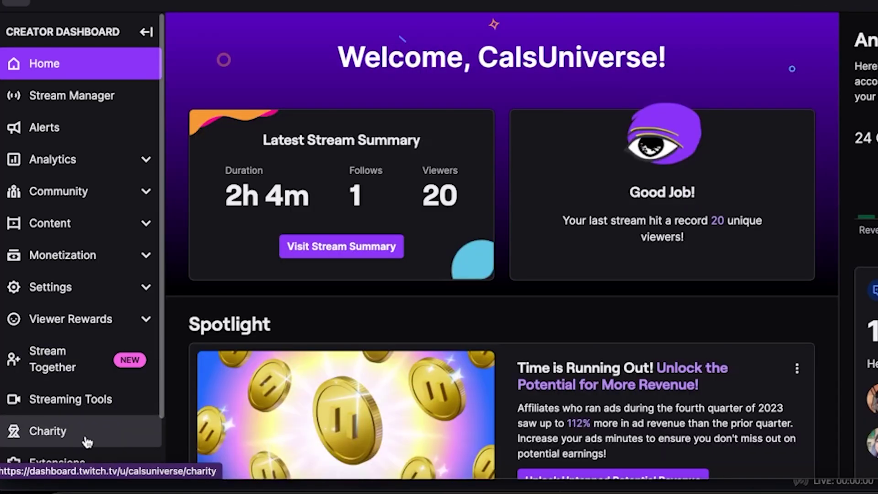
{"action": "scroll", "coordinate": [87, 440], "scroll_direction": "down", "scroll_amount": 1}
{"action": "left_click", "coordinate": [91, 434]}
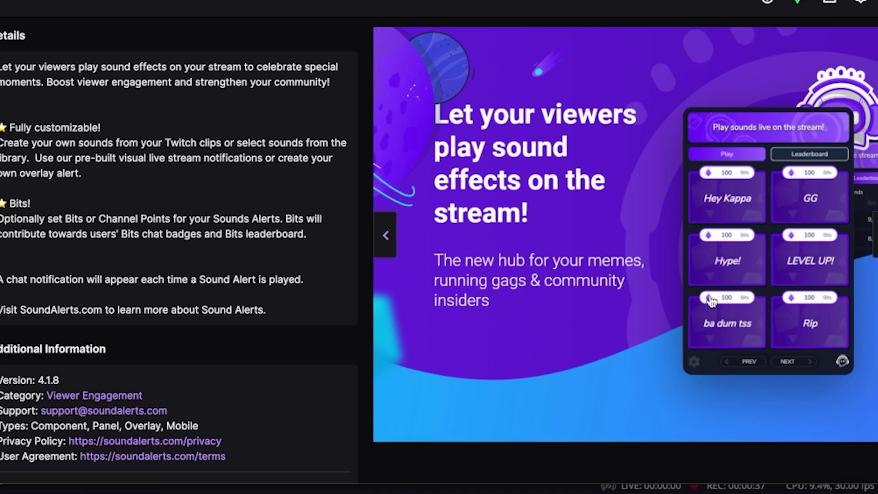
{"action": "scroll", "coordinate": [521, 219], "scroll_direction": "up", "scroll_amount": 3}
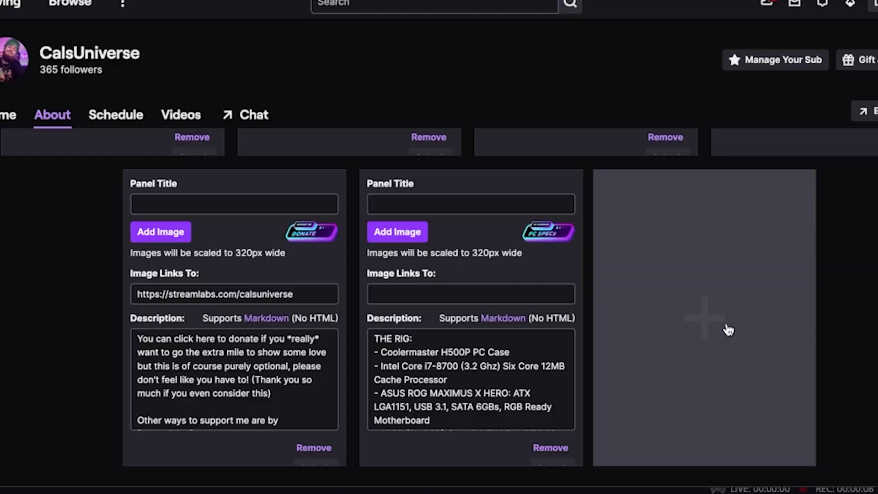
Step: Add a new Extension Panel to the About page and open its Extension Manager
{"action": "left_click", "coordinate": [729, 329]}
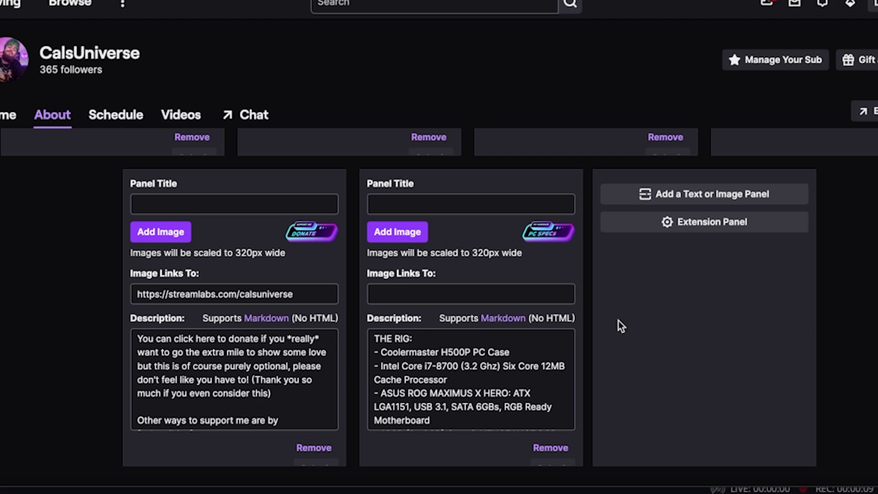
{"action": "left_click", "coordinate": [708, 232]}
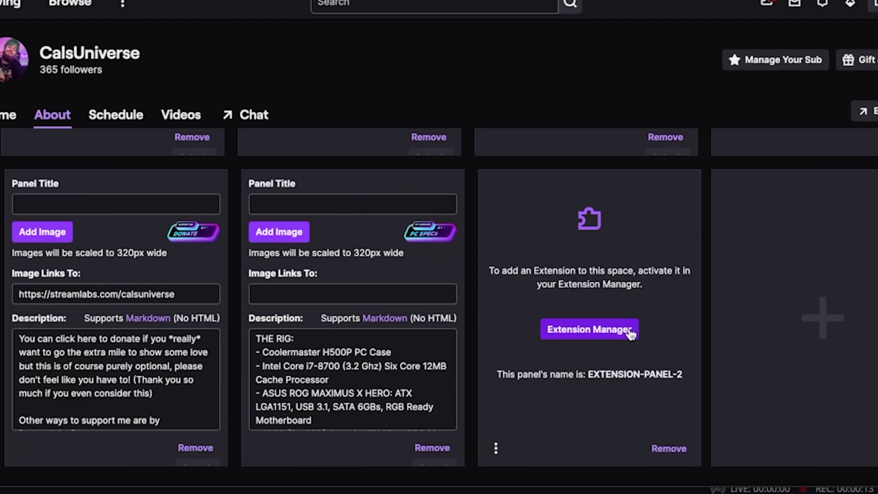
{"action": "left_click", "coordinate": [596, 330]}
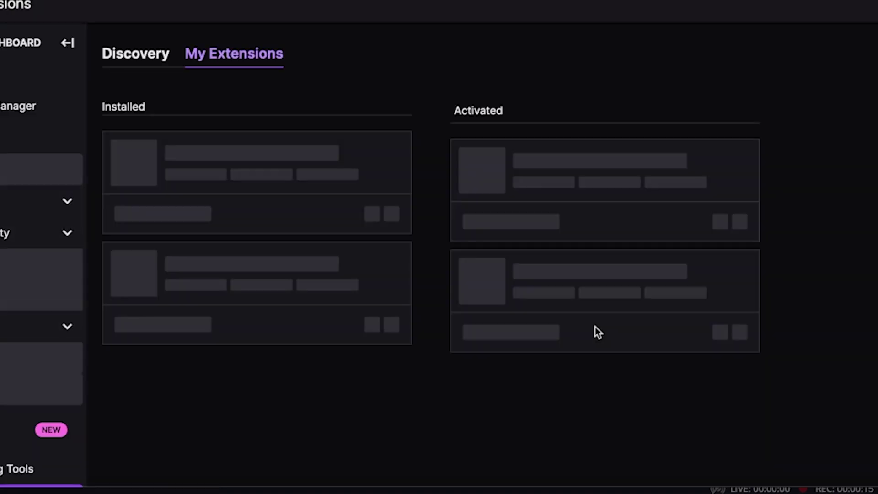
Step: Try assigning Dragon Pets to Panel 3, then cancel to keep Discord Widget there
{"action": "scroll", "coordinate": [448, 292], "scroll_direction": "down", "scroll_amount": 6}
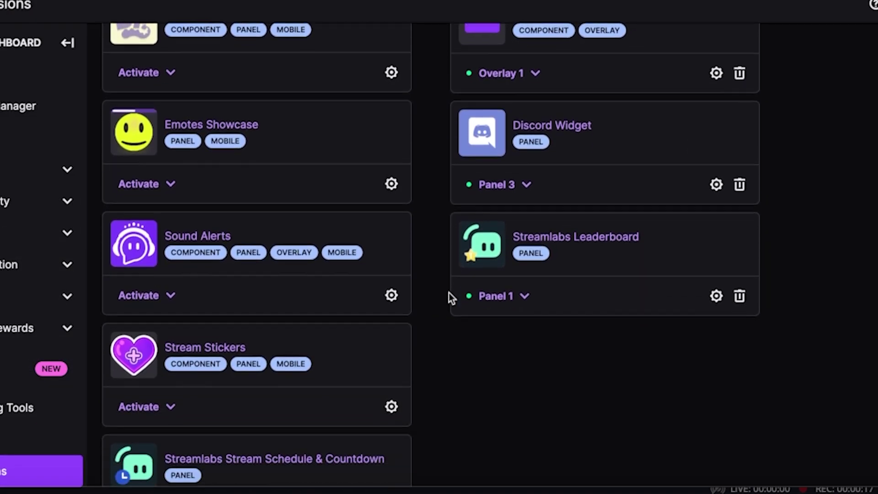
{"action": "scroll", "coordinate": [449, 293], "scroll_direction": "up", "scroll_amount": 6}
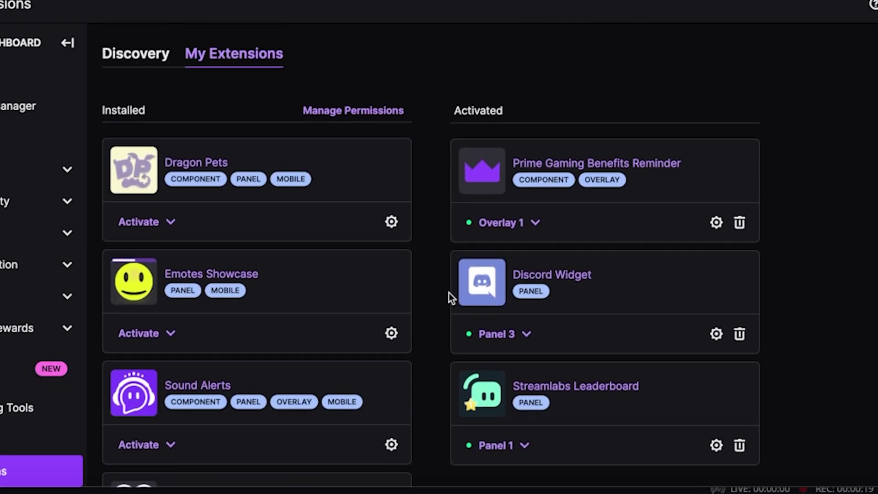
{"action": "left_click", "coordinate": [145, 223]}
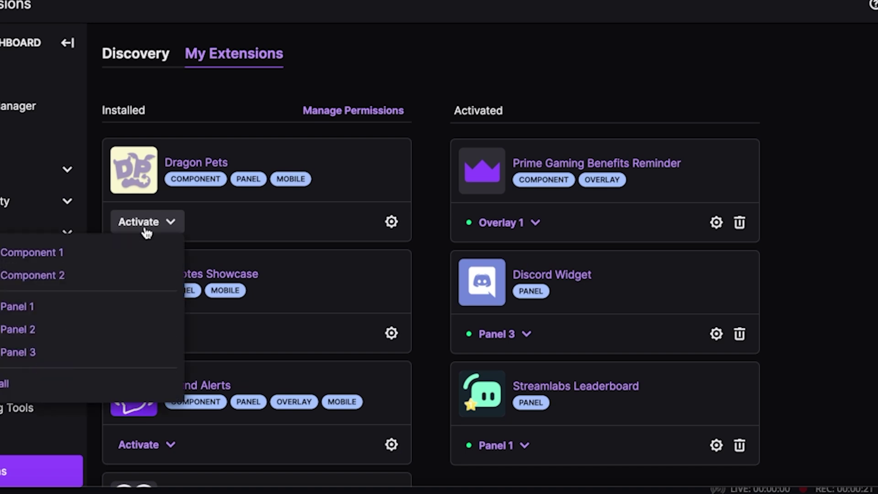
{"action": "left_click", "coordinate": [37, 351]}
{"action": "left_click", "coordinate": [433, 298]}
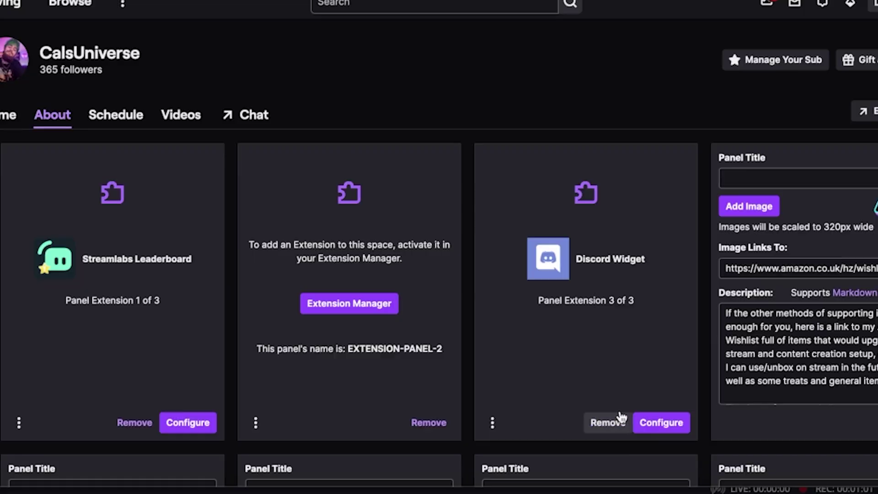
Step: Review the Discord Widget's configuration instructions, then close that window
{"action": "left_click", "coordinate": [655, 419]}
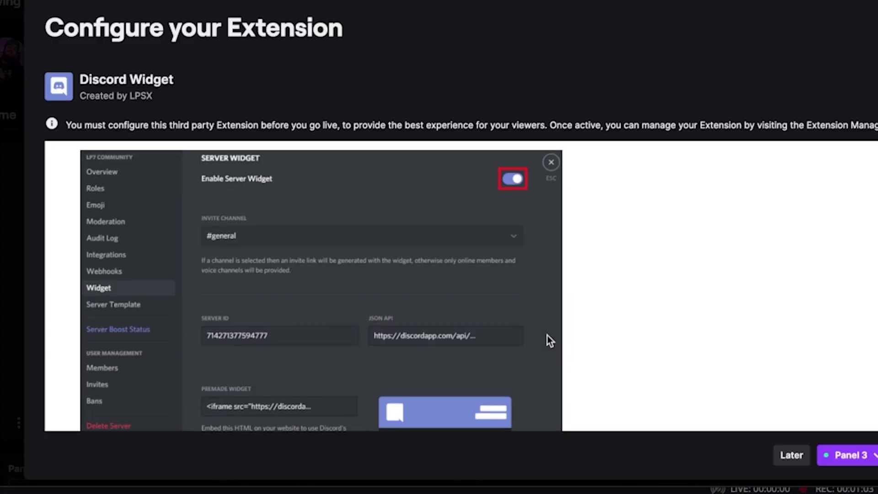
{"action": "scroll", "coordinate": [547, 341], "scroll_direction": "down", "scroll_amount": 3}
{"action": "scroll", "coordinate": [547, 337], "scroll_direction": "down", "scroll_amount": 5}
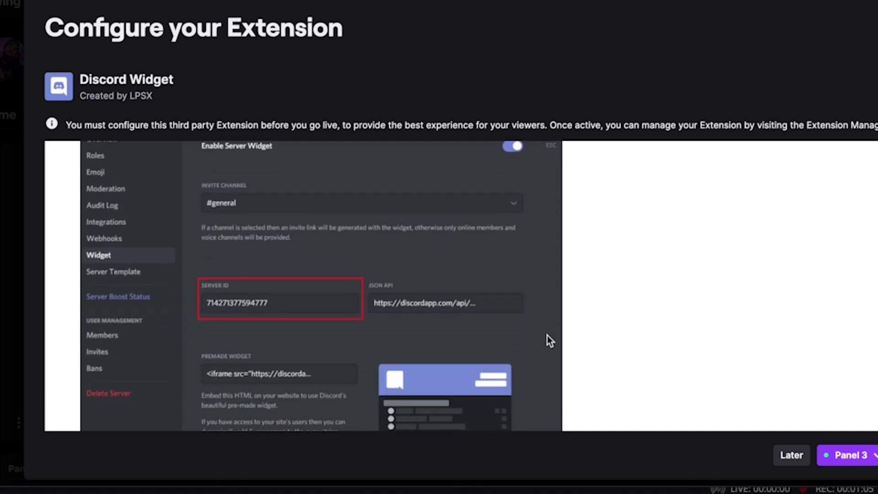
{"action": "scroll", "coordinate": [547, 336], "scroll_direction": "up", "scroll_amount": 3}
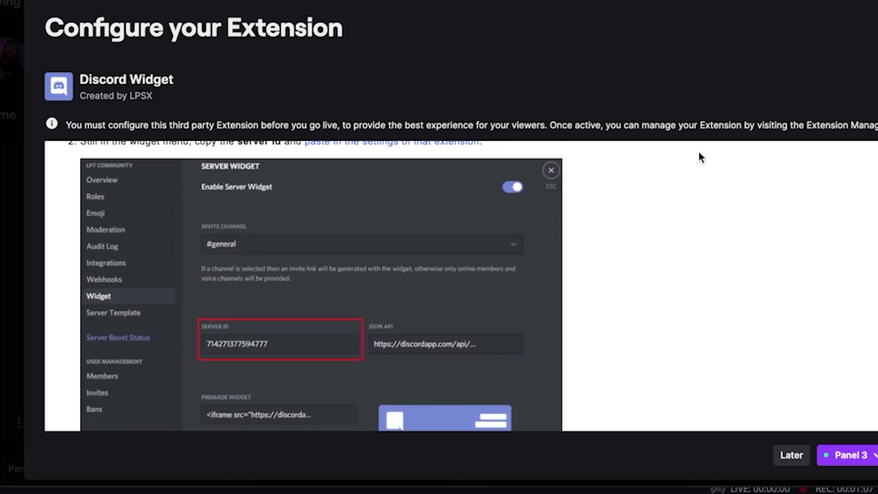
{"action": "key", "text": "Escape"}
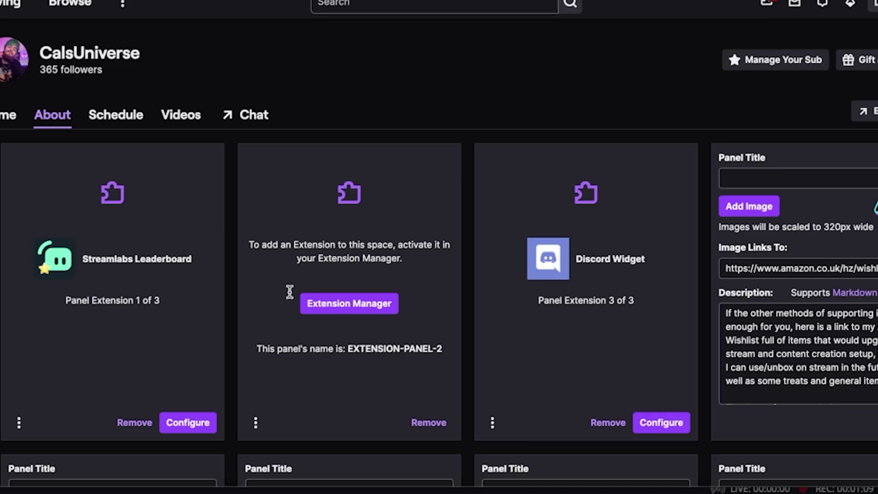
Step: Look through the Streamlabs Leaderboard's configuration settings
{"action": "left_click", "coordinate": [183, 426]}
{"action": "scroll", "coordinate": [554, 251], "scroll_direction": "down", "scroll_amount": 4}
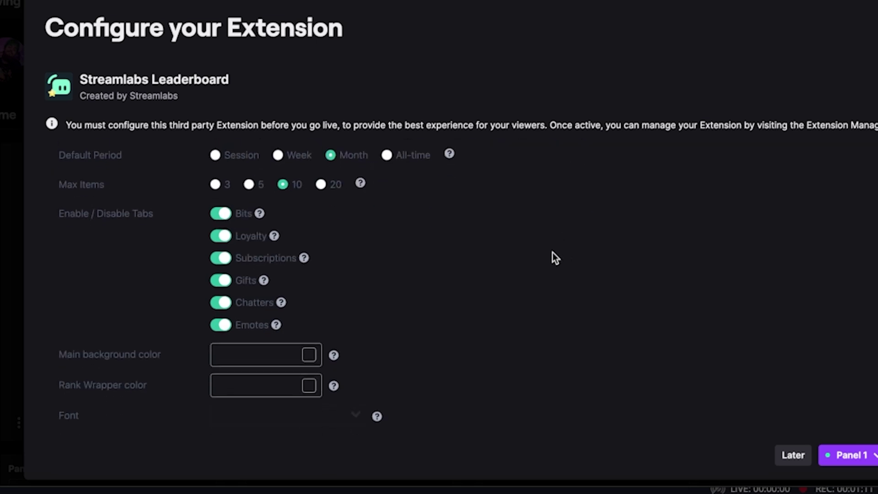
{"action": "scroll", "coordinate": [558, 251], "scroll_direction": "up", "scroll_amount": 4}
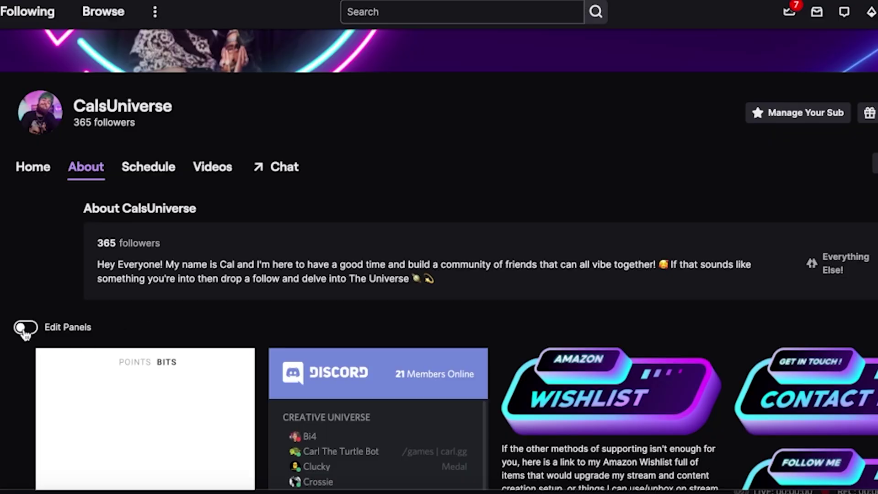
Step: With panel editing on, set the Streamlabs Leaderboard's Max Items to 5 and scroll to Save Settings
{"action": "left_click", "coordinate": [25, 328]}
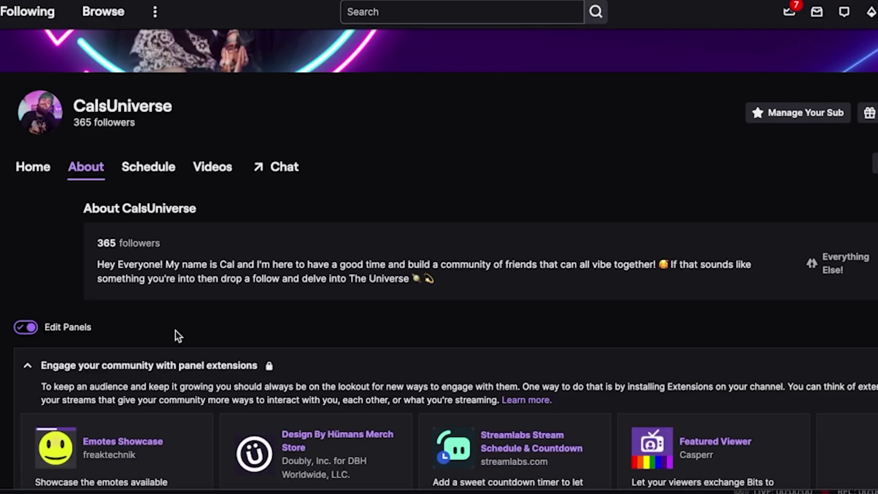
{"action": "scroll", "coordinate": [175, 331], "scroll_direction": "down", "scroll_amount": 6}
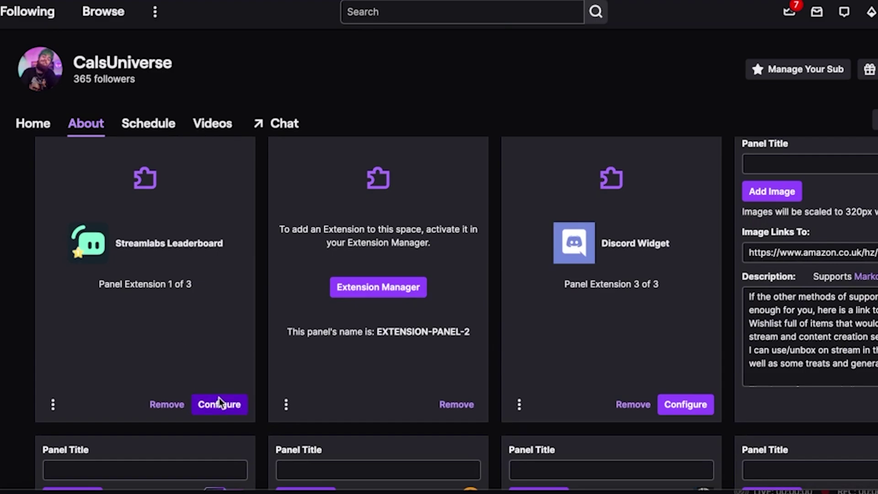
{"action": "left_click", "coordinate": [218, 402]}
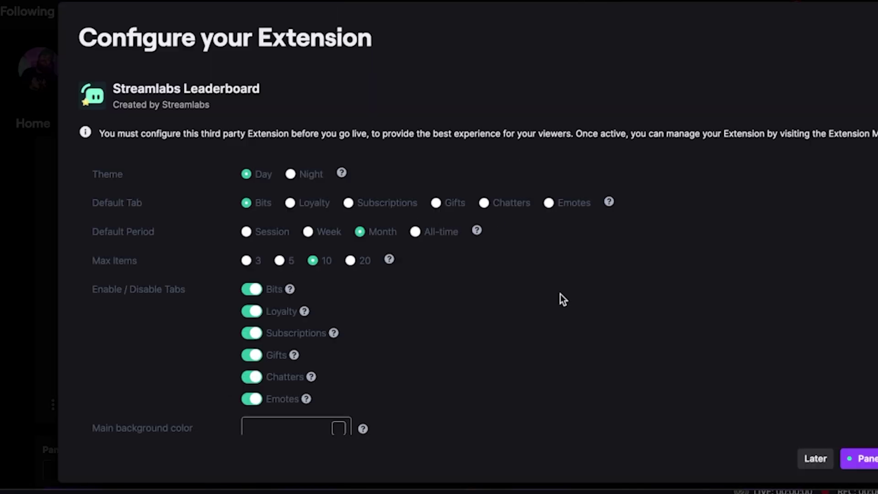
{"action": "scroll", "coordinate": [563, 300], "scroll_direction": "down", "scroll_amount": 4}
{"action": "scroll", "coordinate": [560, 295], "scroll_direction": "up", "scroll_amount": 3}
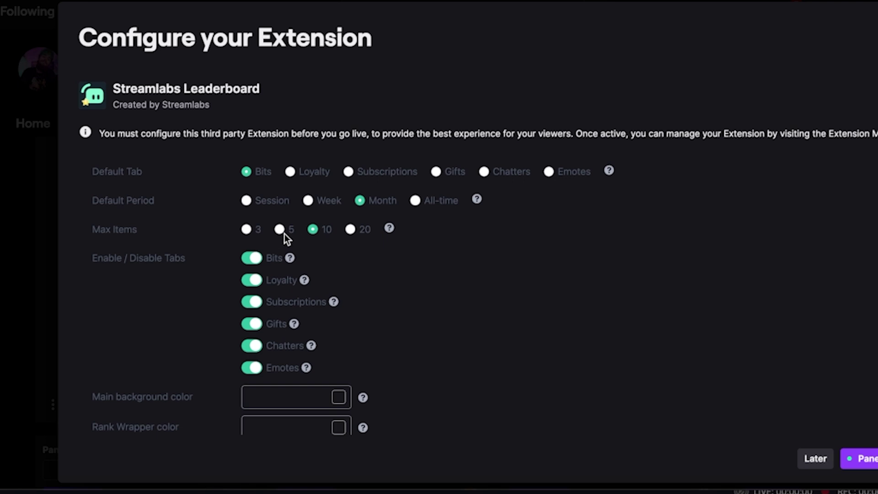
{"action": "left_click", "coordinate": [280, 230]}
{"action": "scroll", "coordinate": [543, 400], "scroll_direction": "down", "scroll_amount": 3}
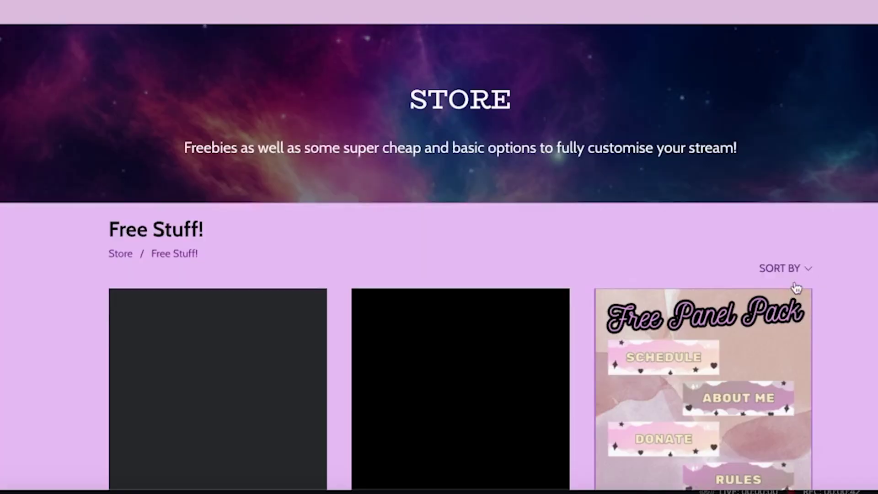
Step: Scroll the store's Free Stuff! page to browse the £0.00 panel packs and stingers
{"action": "scroll", "coordinate": [796, 287], "scroll_direction": "down", "scroll_amount": 4}
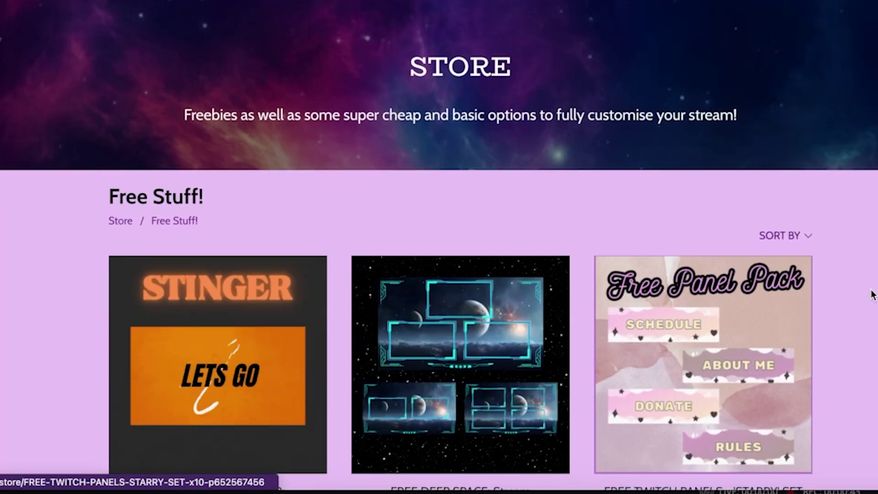
{"action": "scroll", "coordinate": [872, 295], "scroll_direction": "down", "scroll_amount": 6}
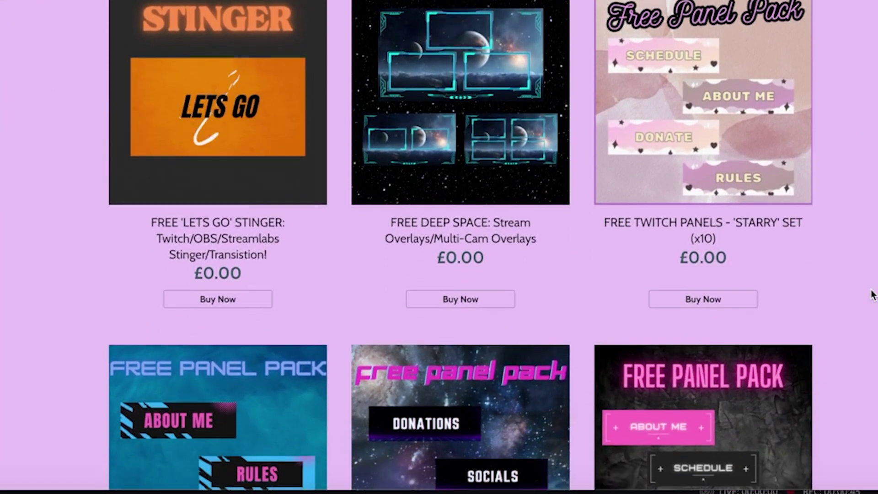
{"action": "scroll", "coordinate": [872, 295], "scroll_direction": "down", "scroll_amount": 6}
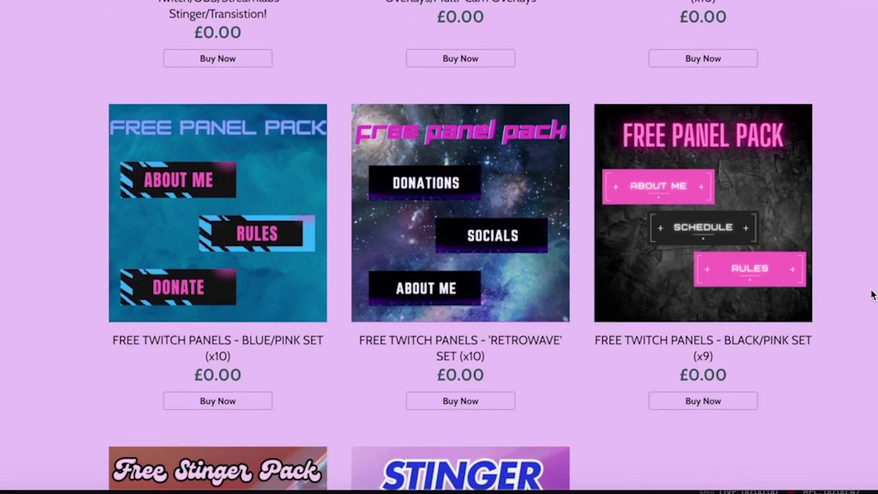
{"action": "scroll", "coordinate": [872, 295], "scroll_direction": "down", "scroll_amount": 2}
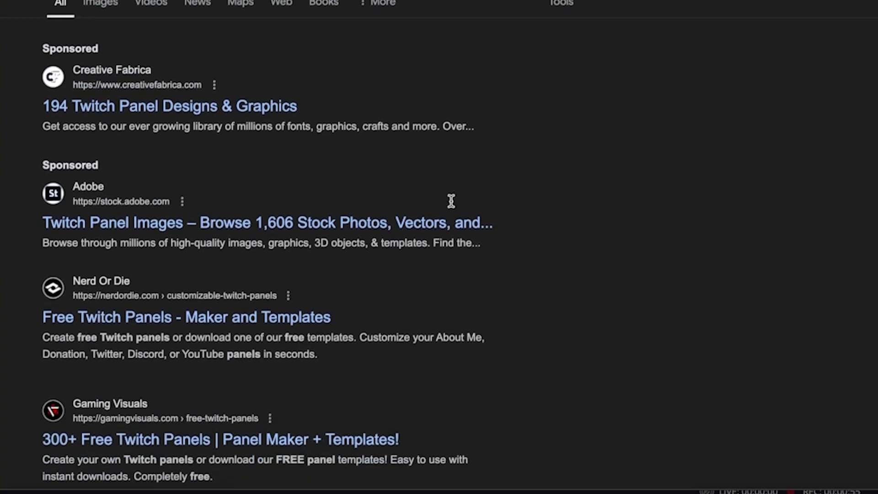
Step: Scroll the 'free panels twitch' results down to the Canva and Reddit listings
{"action": "scroll", "coordinate": [451, 207], "scroll_direction": "down", "scroll_amount": 6}
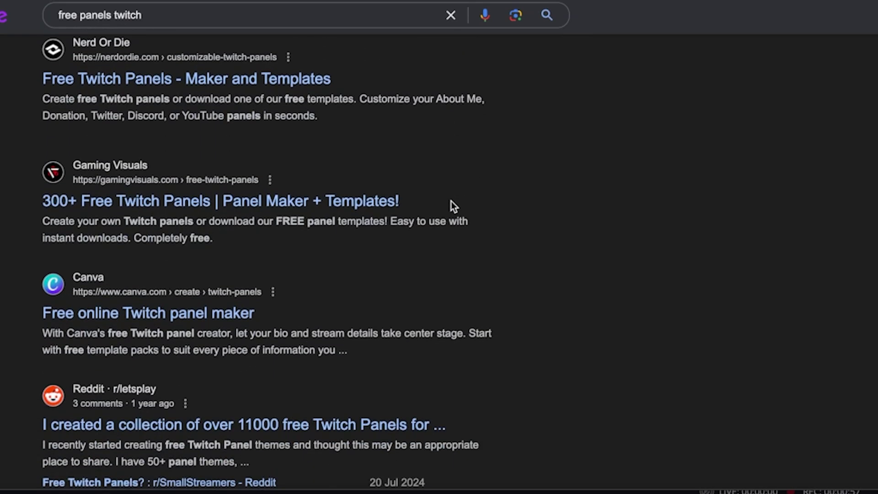
{"action": "scroll", "coordinate": [451, 205], "scroll_direction": "down", "scroll_amount": 1}
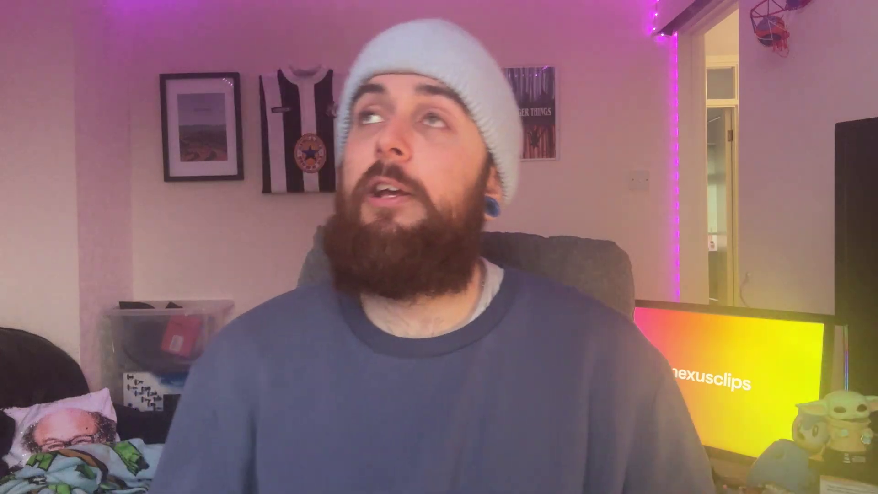